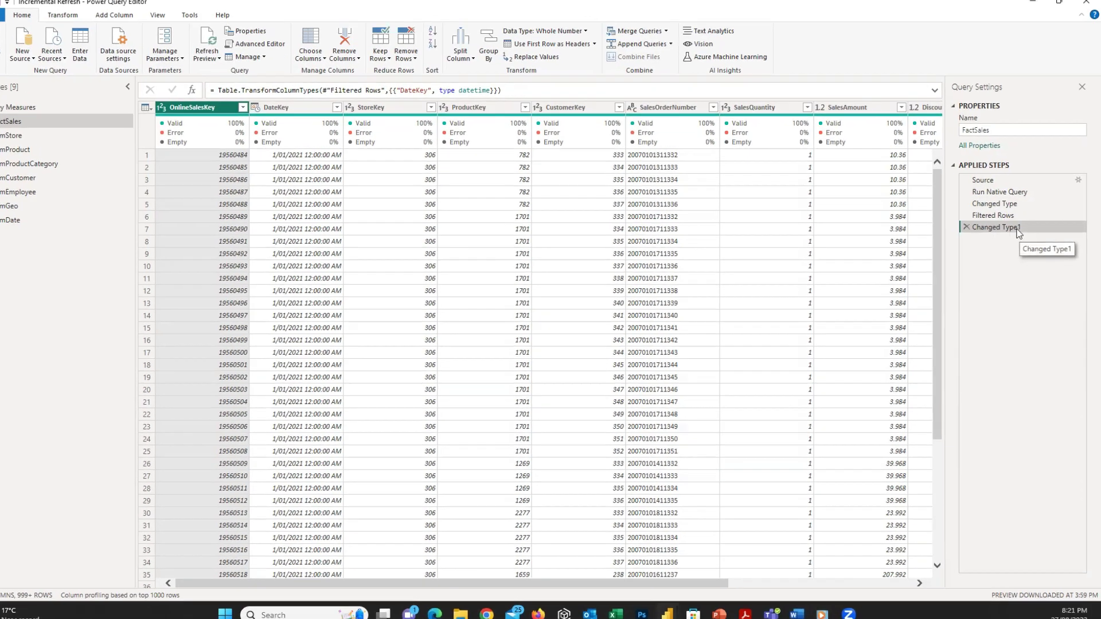
# Step: View the native SQL for the FactSales Changed Type1 step, then dismiss the step options
pyautogui.rightClick(1009, 228)
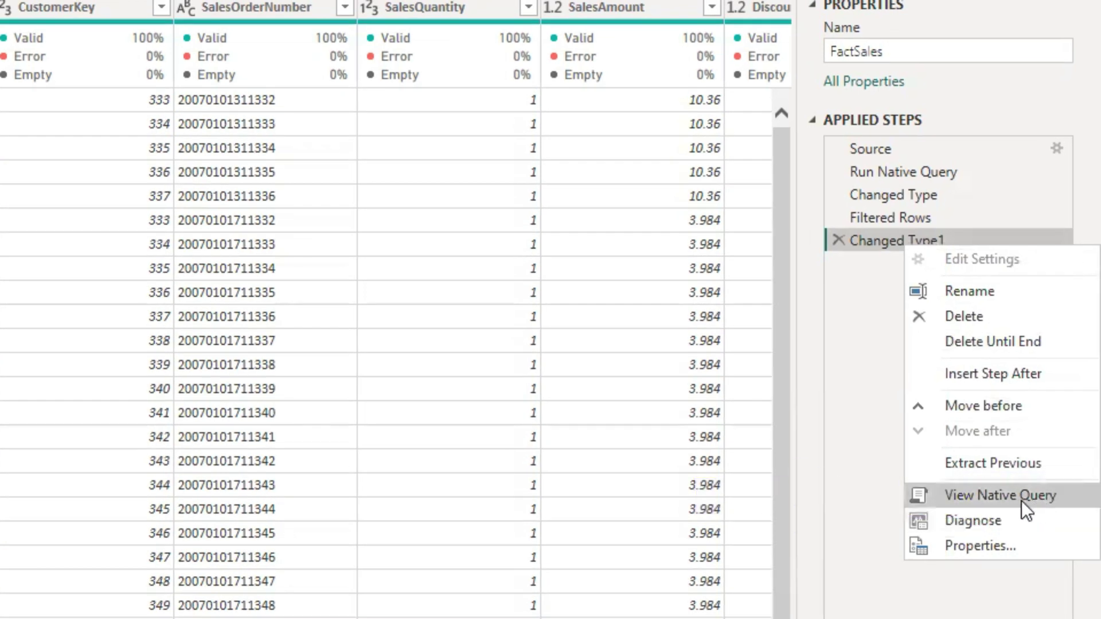
pyautogui.click(1020, 497)
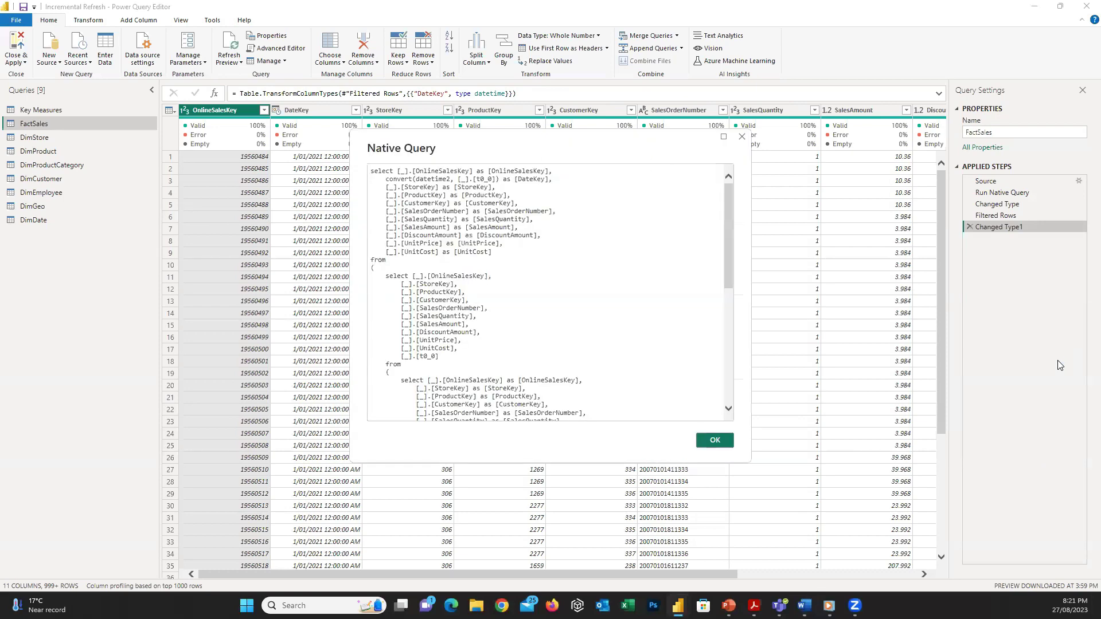
pyautogui.scroll(-10, 641, 346)
pyautogui.scroll(3, 621, 315)
pyautogui.scroll(5, 621, 315)
pyautogui.scroll(2, 580, 297)
pyautogui.click(715, 440)
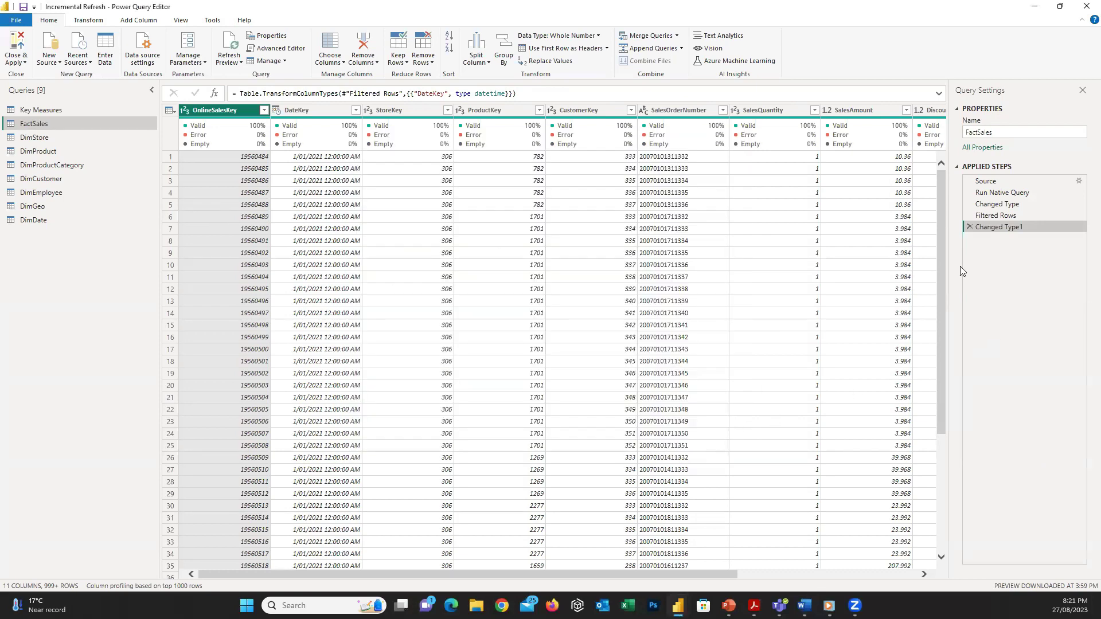
pyautogui.rightClick(1022, 229)
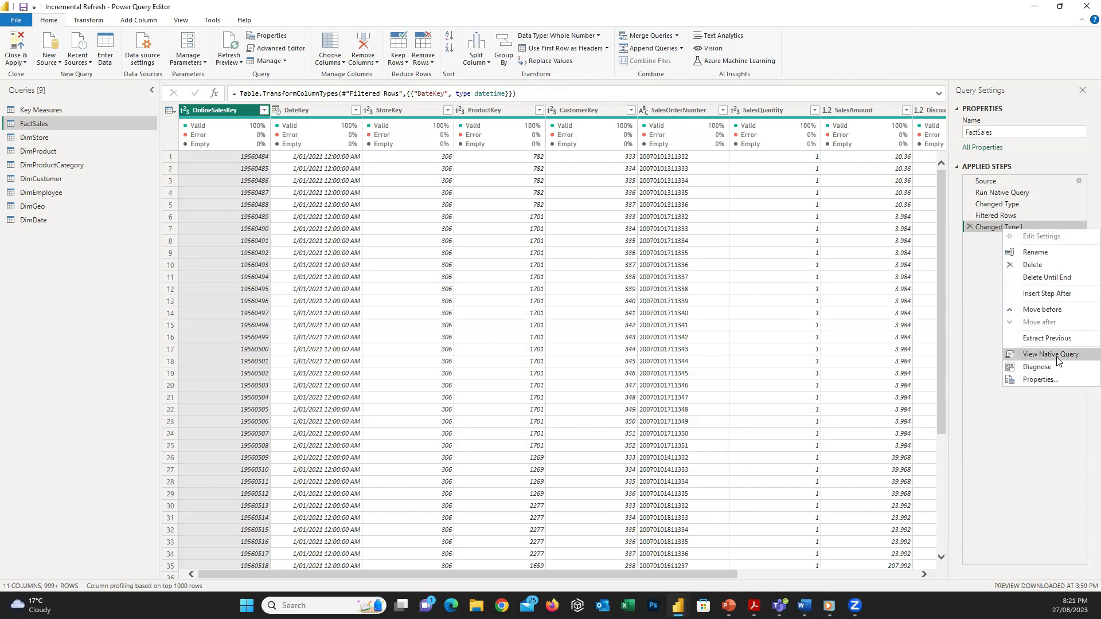
pyautogui.click(997, 407)
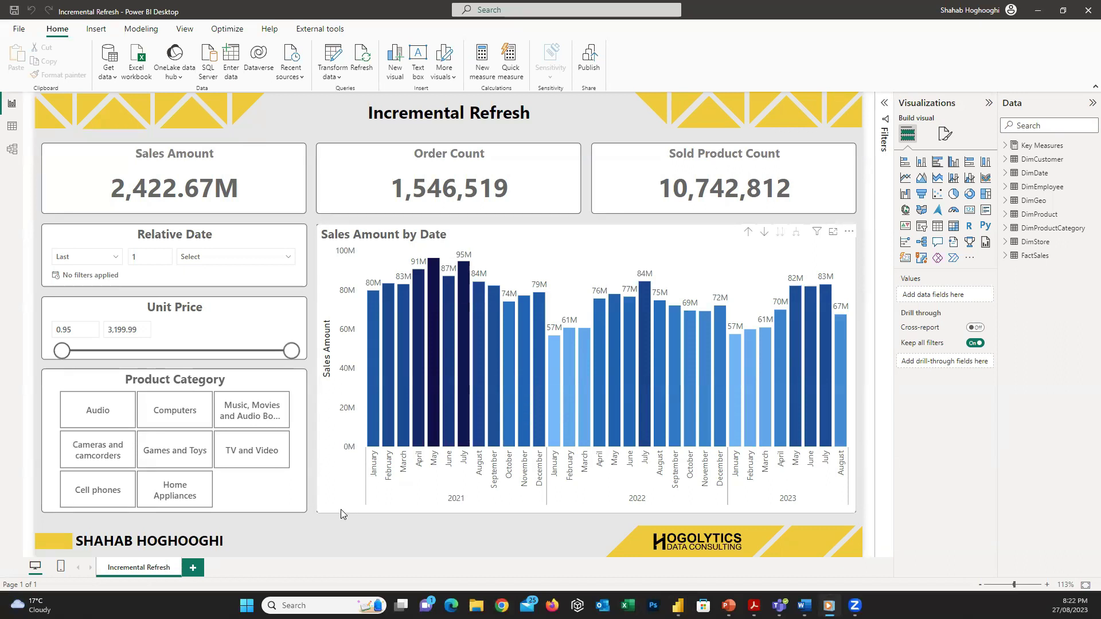
# Step: Reopen Power Query Editor and select the FactSales query
pyautogui.click(333, 59)
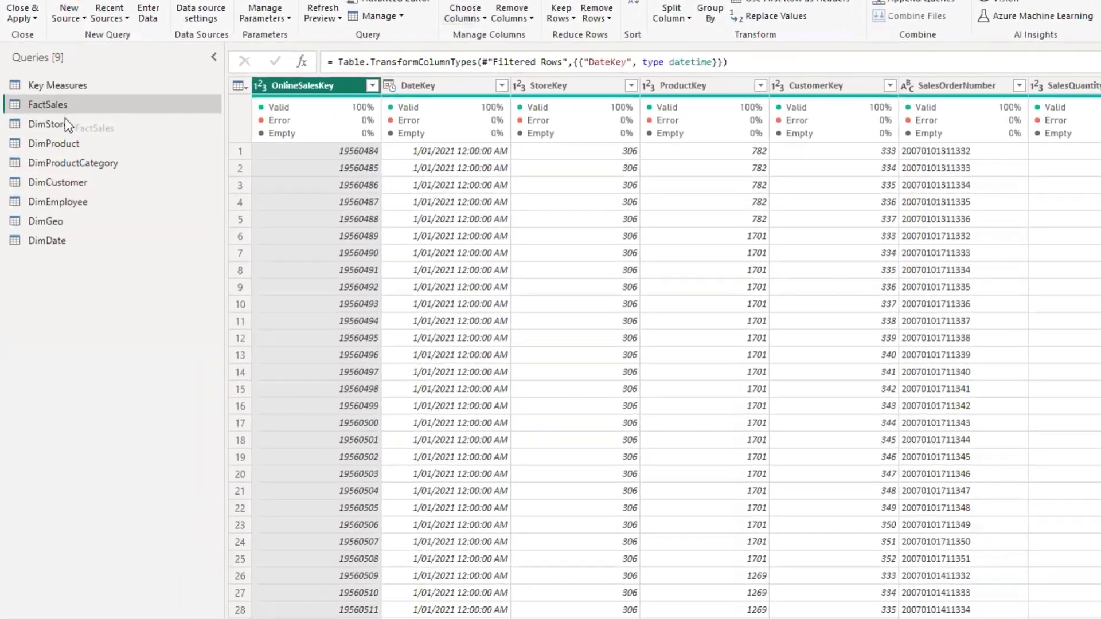
pyautogui.click(46, 132)
pyautogui.click(84, 92)
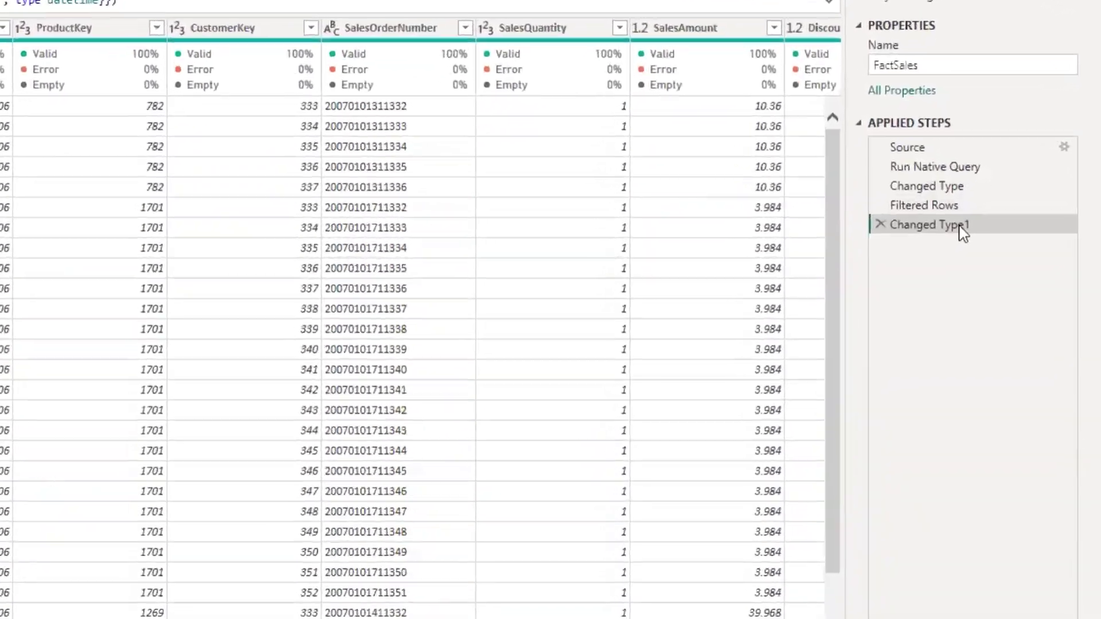
# Step: Review the Changed Type1 native SQL, including the DateKey datetime conversion
pyautogui.rightClick(1016, 226)
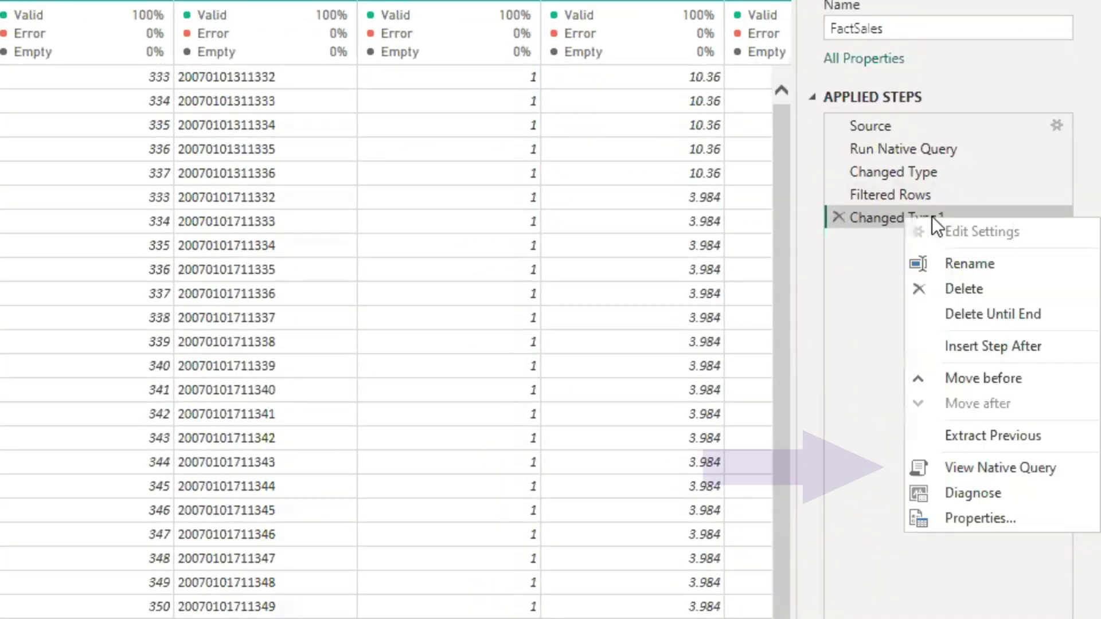
pyautogui.click(1047, 473)
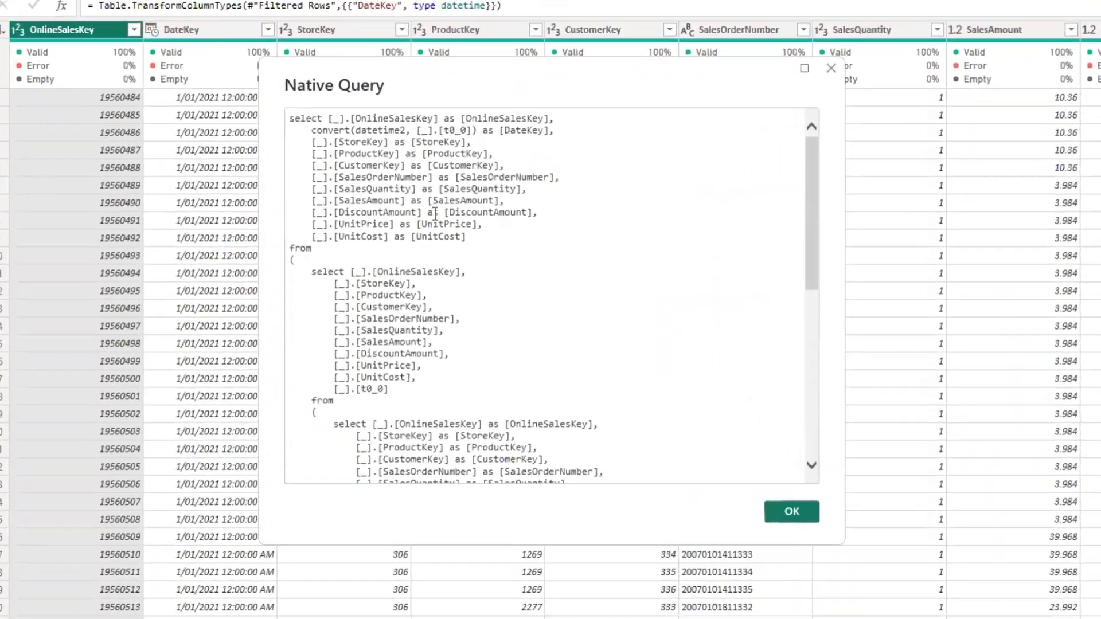
pyautogui.scroll(-9, 673, 432)
pyautogui.scroll(-2, 682, 441)
pyautogui.scroll(2, 686, 439)
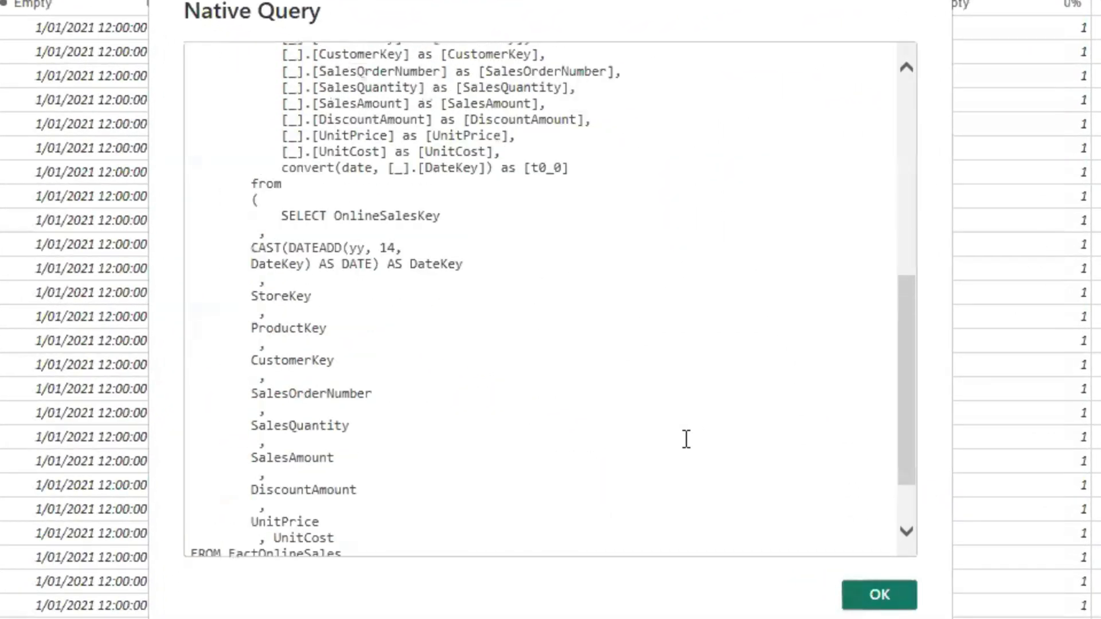
pyautogui.scroll(10, 686, 439)
pyautogui.click(885, 594)
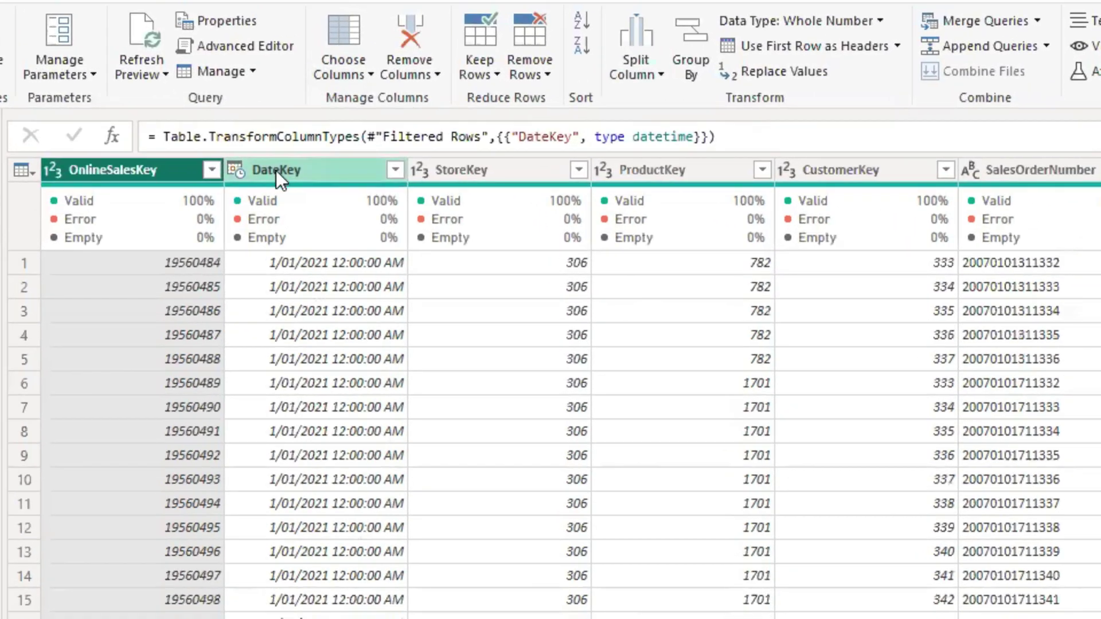
# Step: Select the FactSales DateKey column to confirm its type reads Date/Time
pyautogui.click(288, 171)
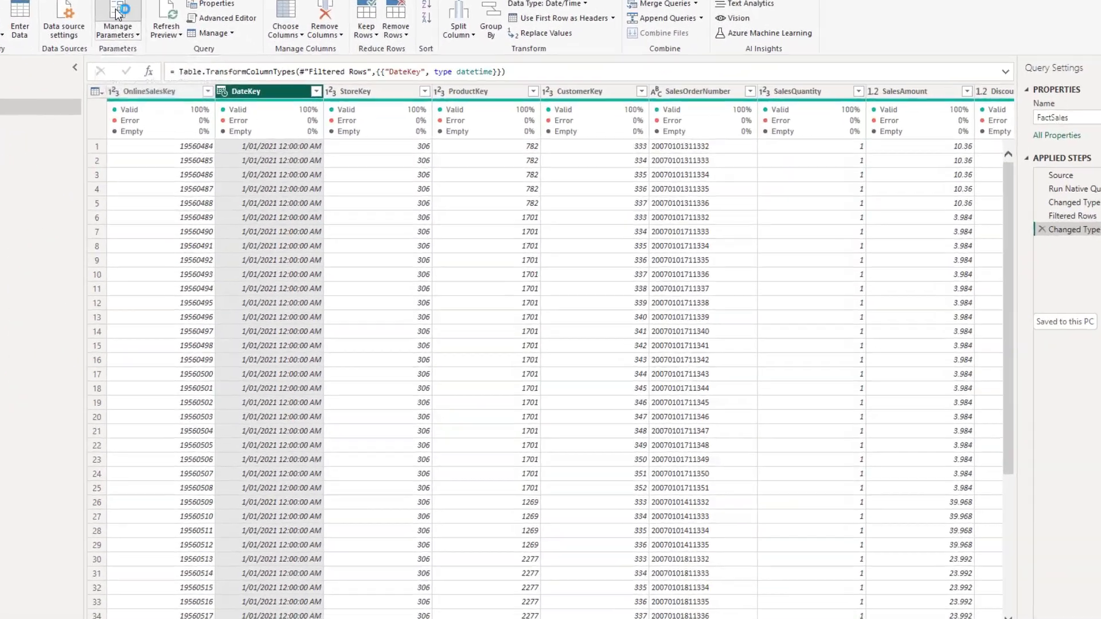
# Step: Create a Date/Time parameter named RangeStart with current value 01/08/2023
pyautogui.click(117, 13)
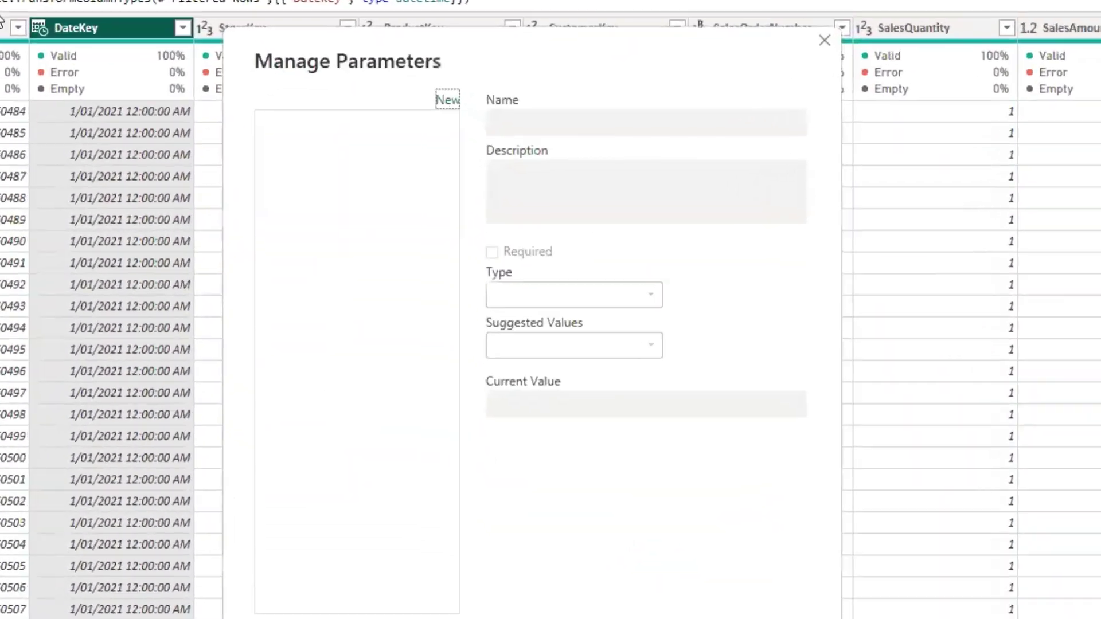
pyautogui.click(452, 83)
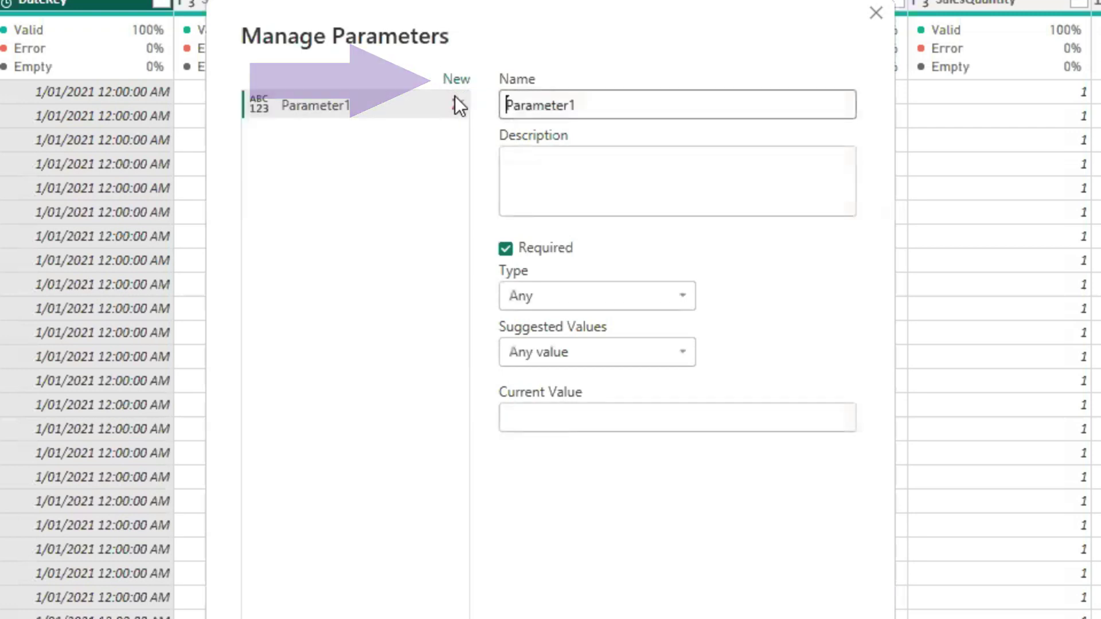
pyautogui.moveTo(663, 106); pyautogui.dragTo(480, 101)
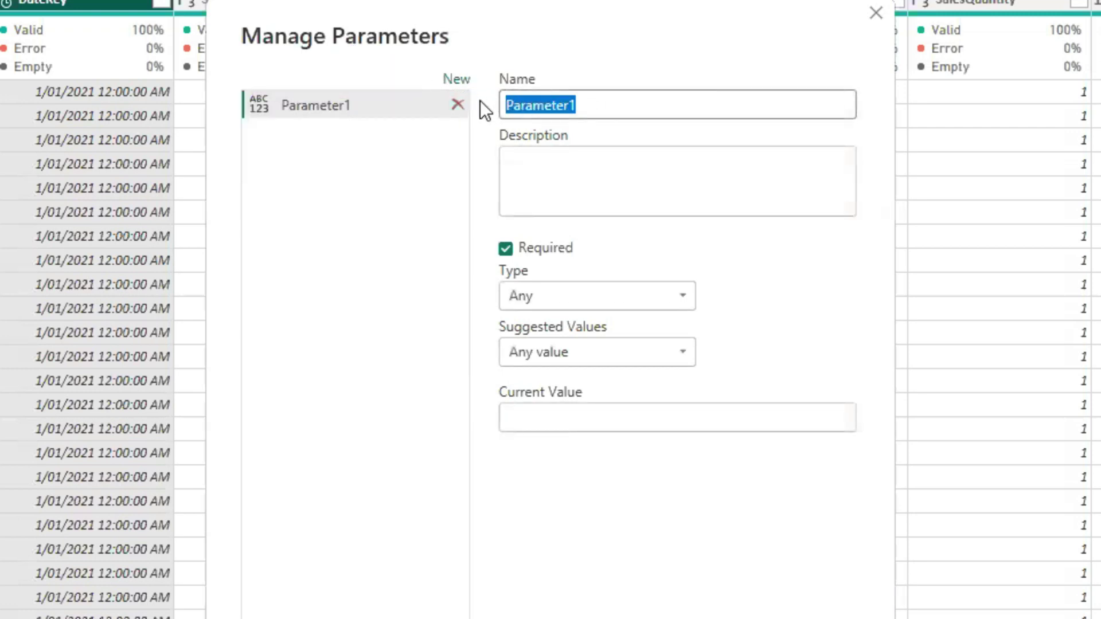
pyautogui.write('RangeSta')
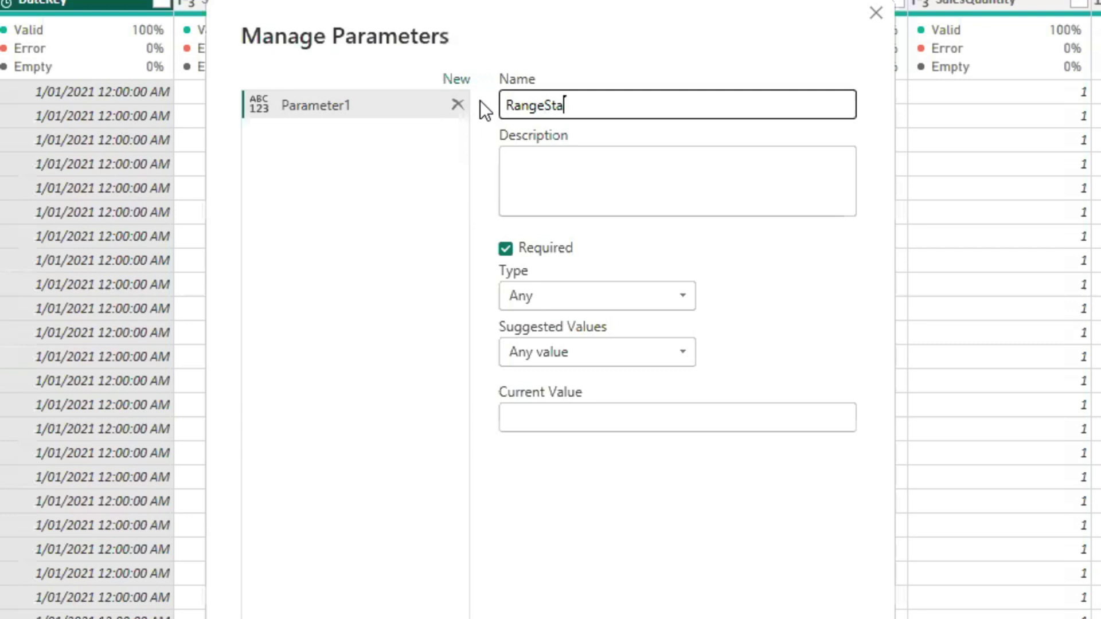
pyautogui.write('rt')
pyautogui.click(647, 302)
pyautogui.click(648, 373)
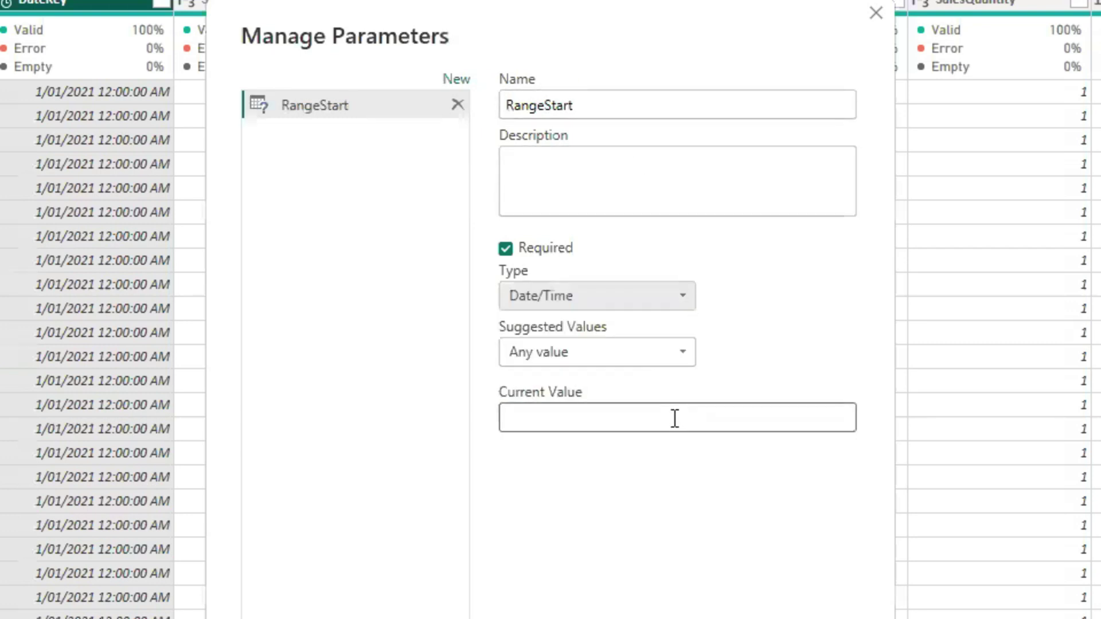
pyautogui.click(677, 423)
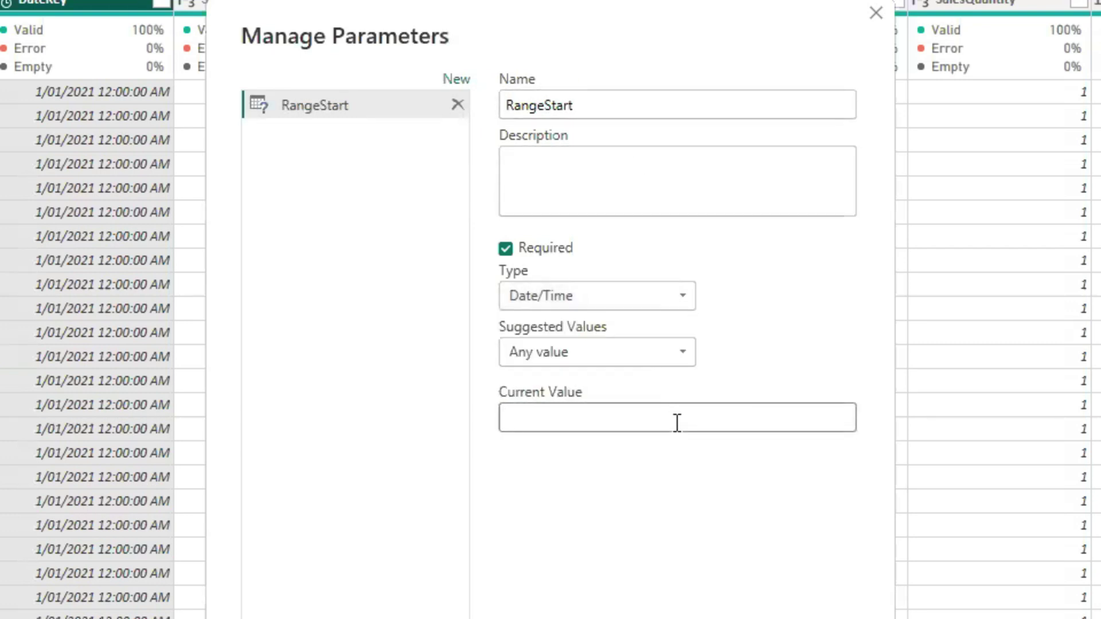
pyautogui.write('01/0')
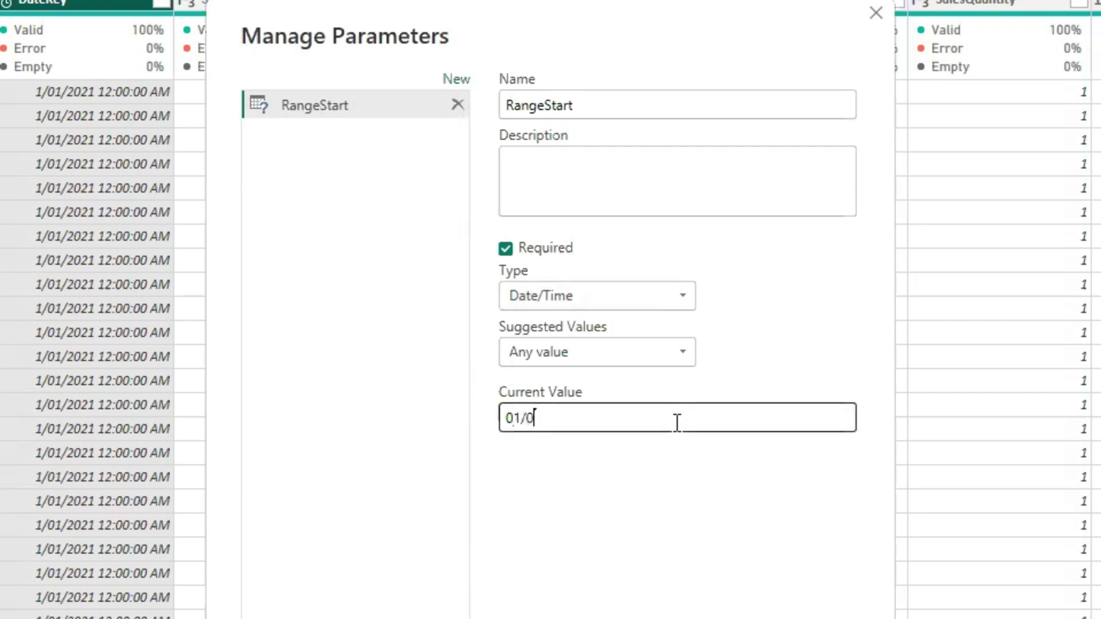
pyautogui.write('8/2023')
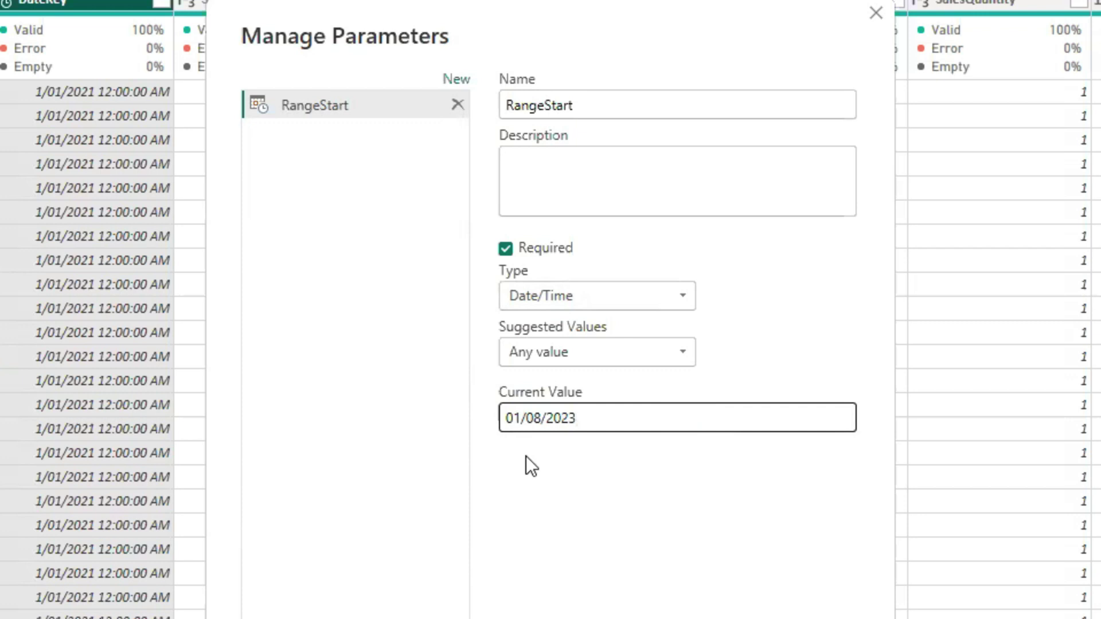
# Step: Add a Date/Time parameter RangeEnd with value 02/08/2023, correcting a mistyped date
pyautogui.click(456, 78)
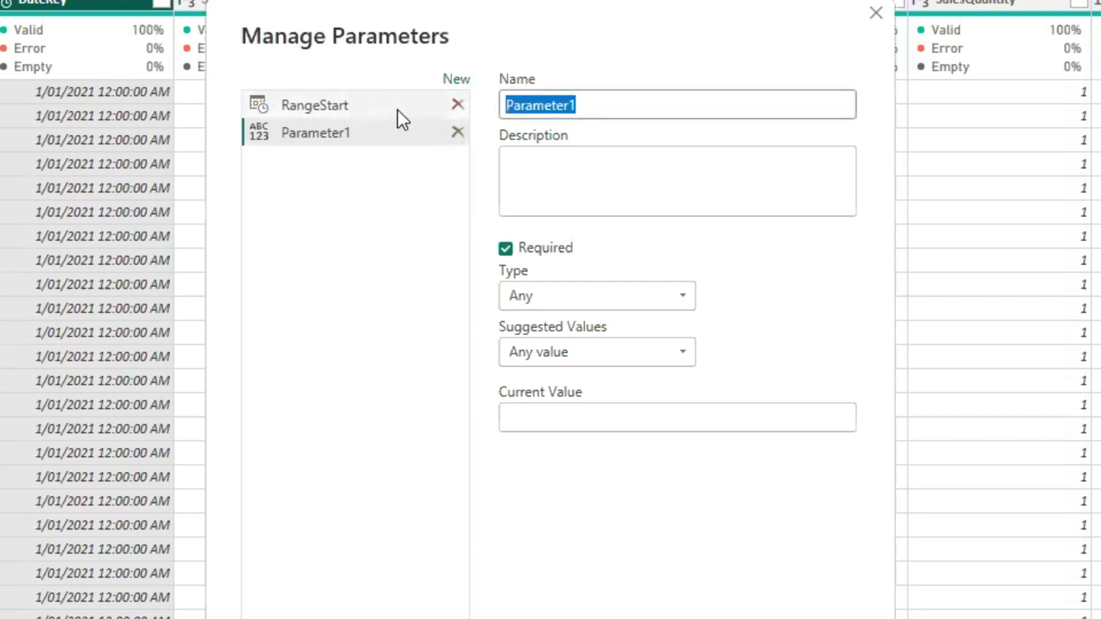
pyautogui.write('RangeEnd')
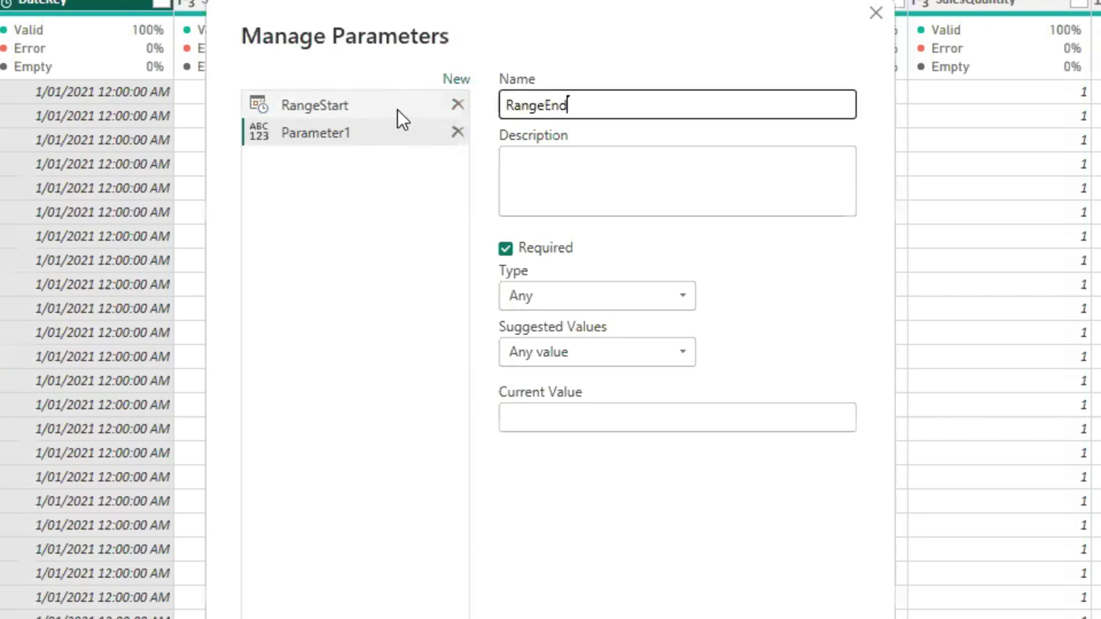
pyautogui.click(681, 296)
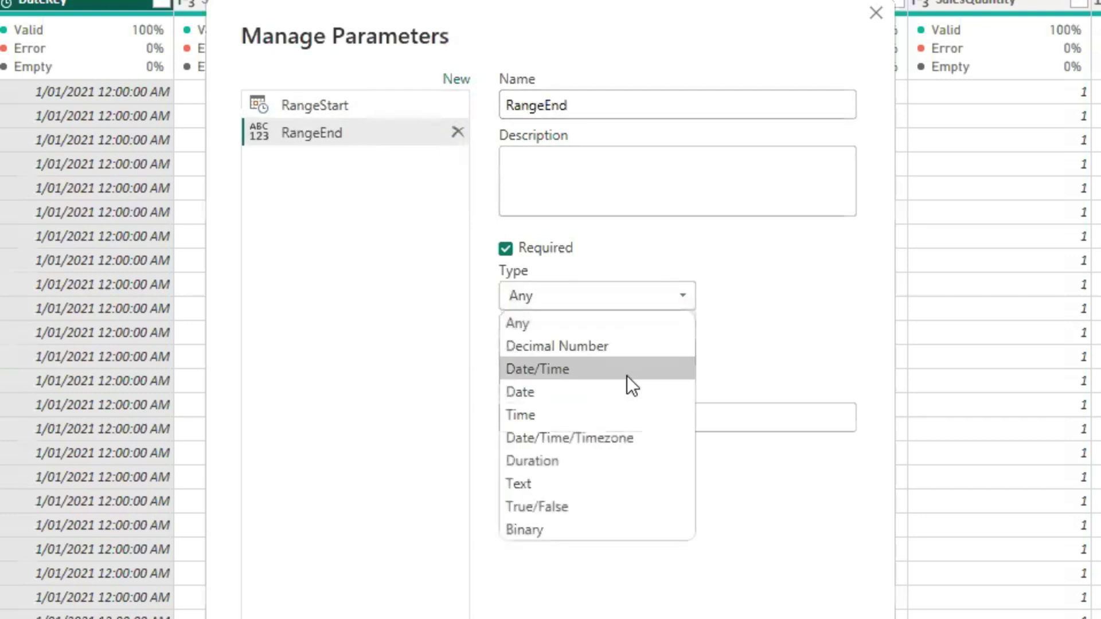
pyautogui.click(627, 369)
pyautogui.click(631, 411)
pyautogui.write('02/082')
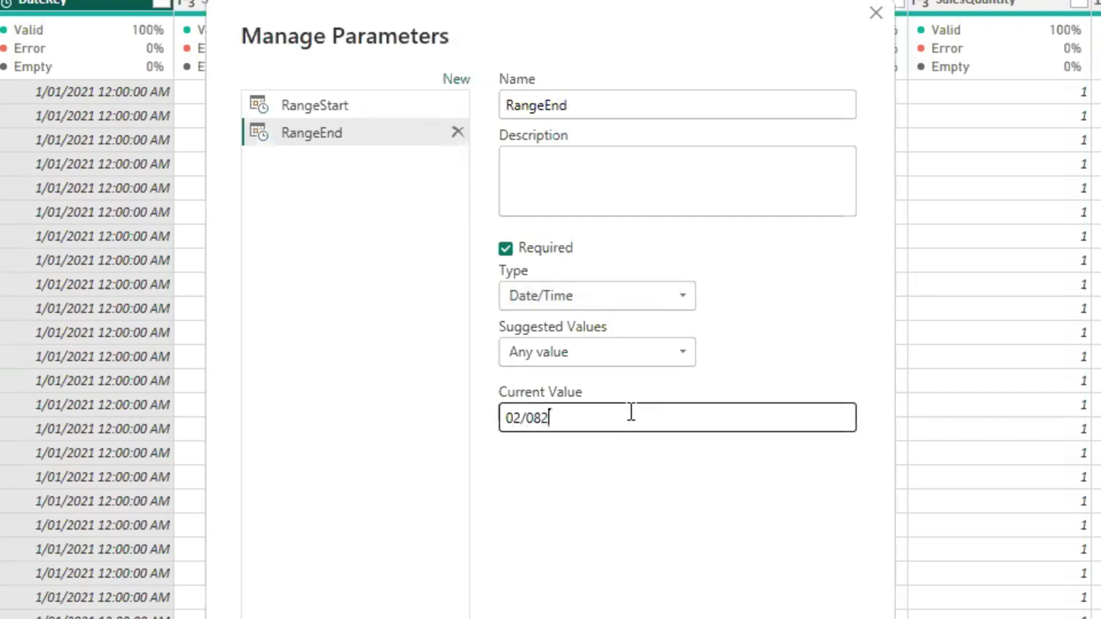
pyautogui.write('2023')
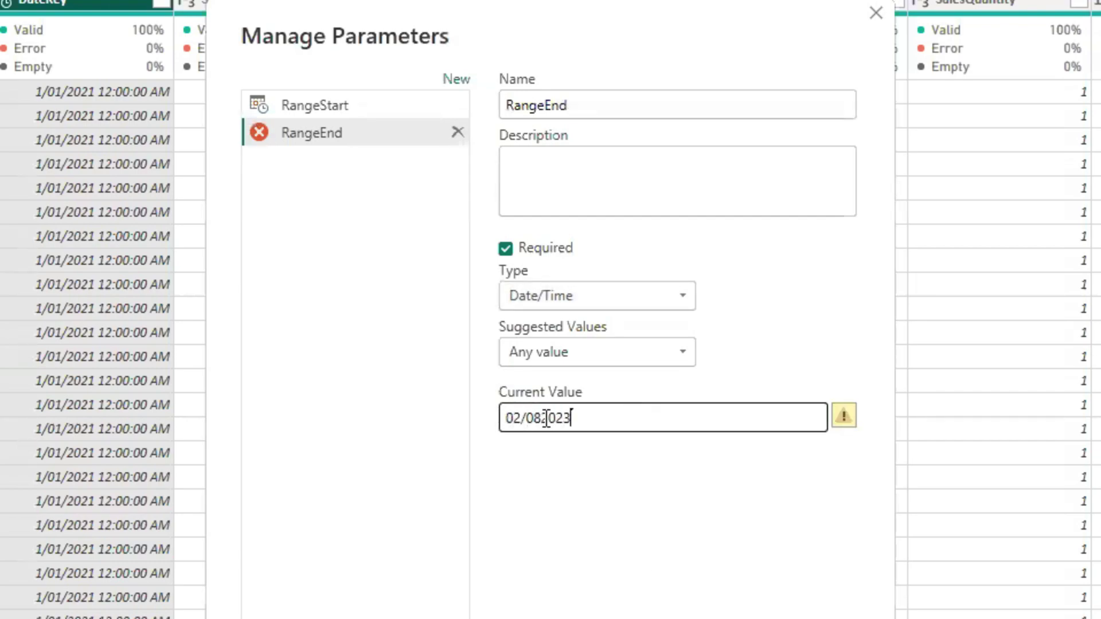
pyautogui.click(547, 417)
pyautogui.write('/')
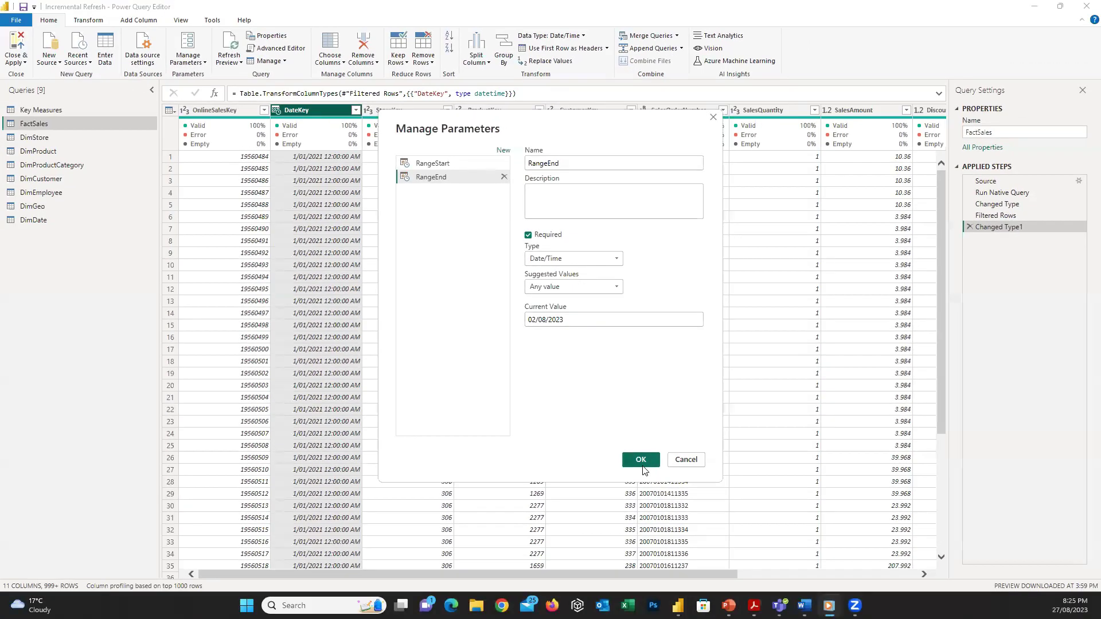
# Step: Save the parameters and check RangeStart (1/08/2023) and RangeEnd (2/08/2023) values
pyautogui.click(648, 463)
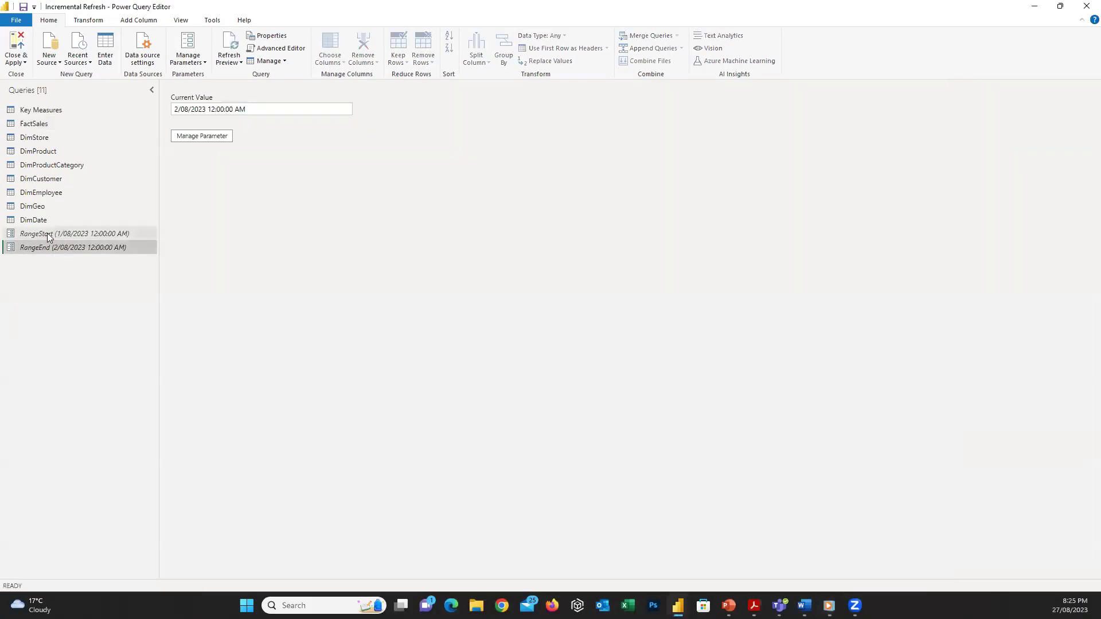
pyautogui.click(79, 232)
pyautogui.moveTo(252, 110); pyautogui.dragTo(181, 114)
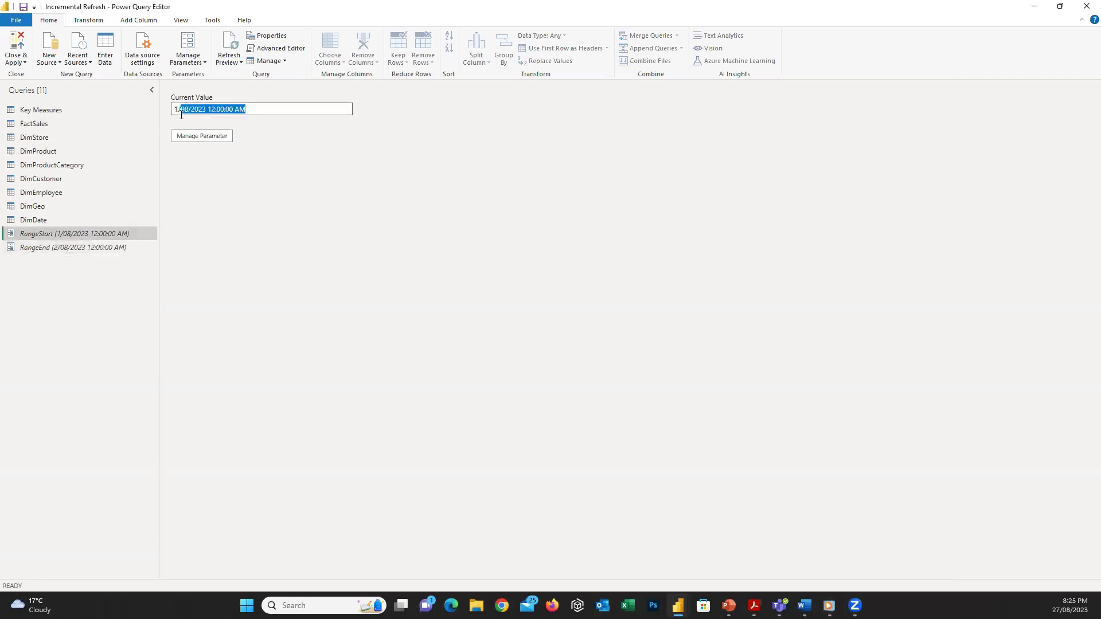
pyautogui.click(105, 247)
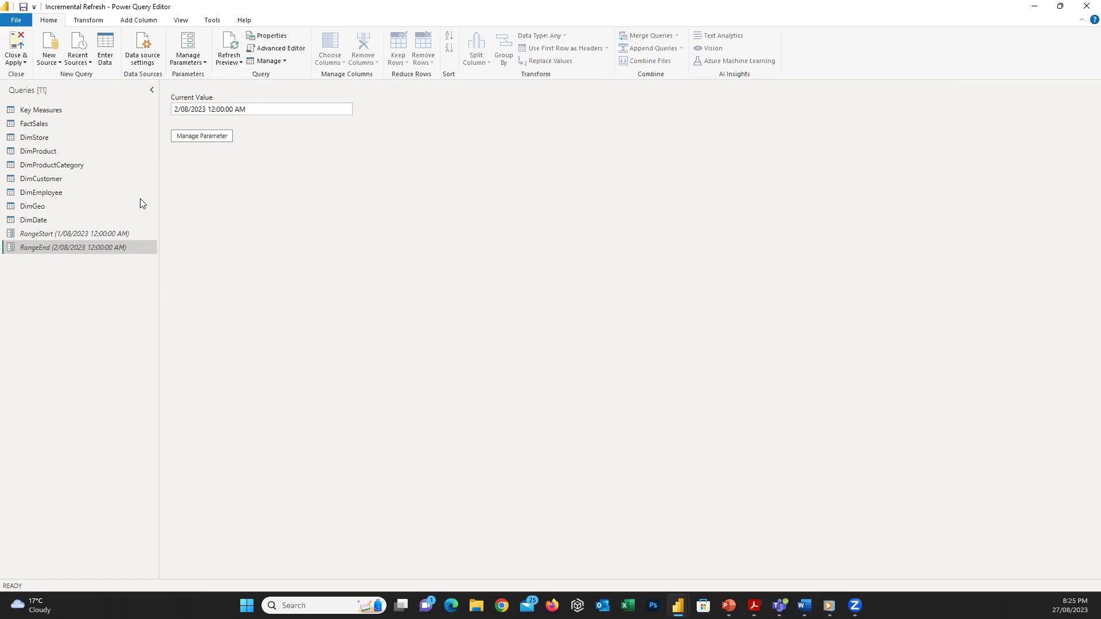
# Step: Start a FactSales DateKey custom filter keeping rows on or after RangeStart
pyautogui.click(58, 124)
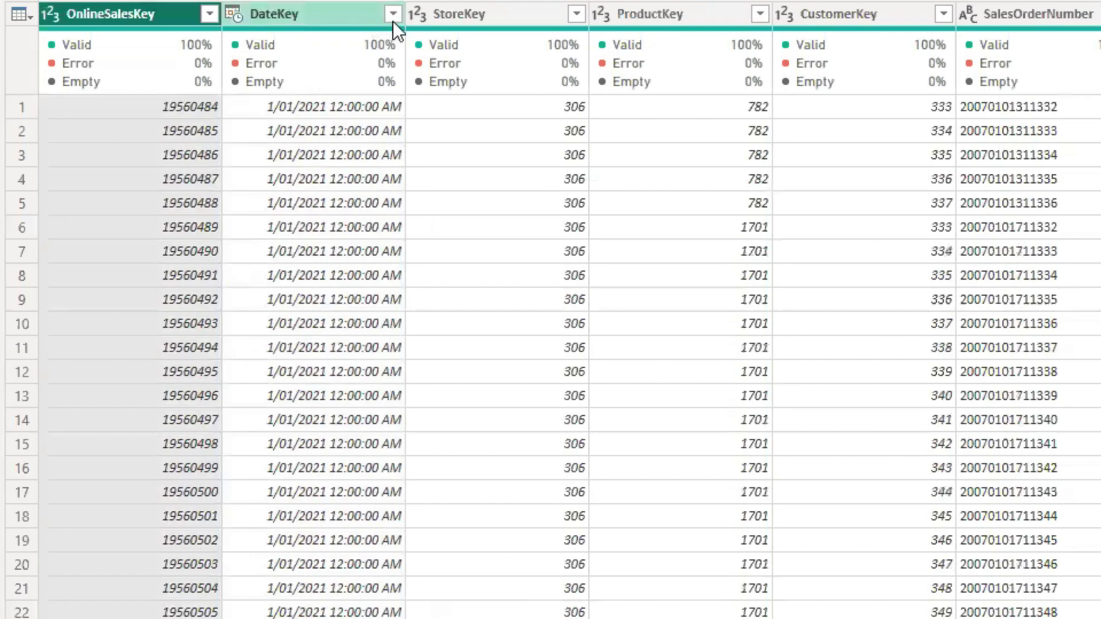
pyautogui.click(394, 16)
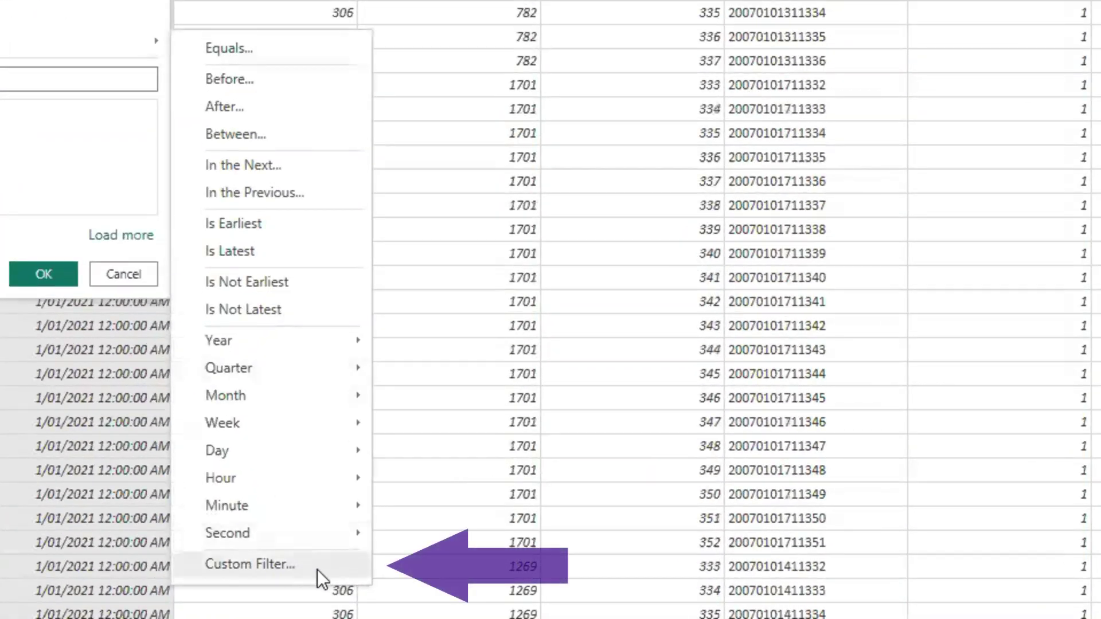
pyautogui.click(324, 569)
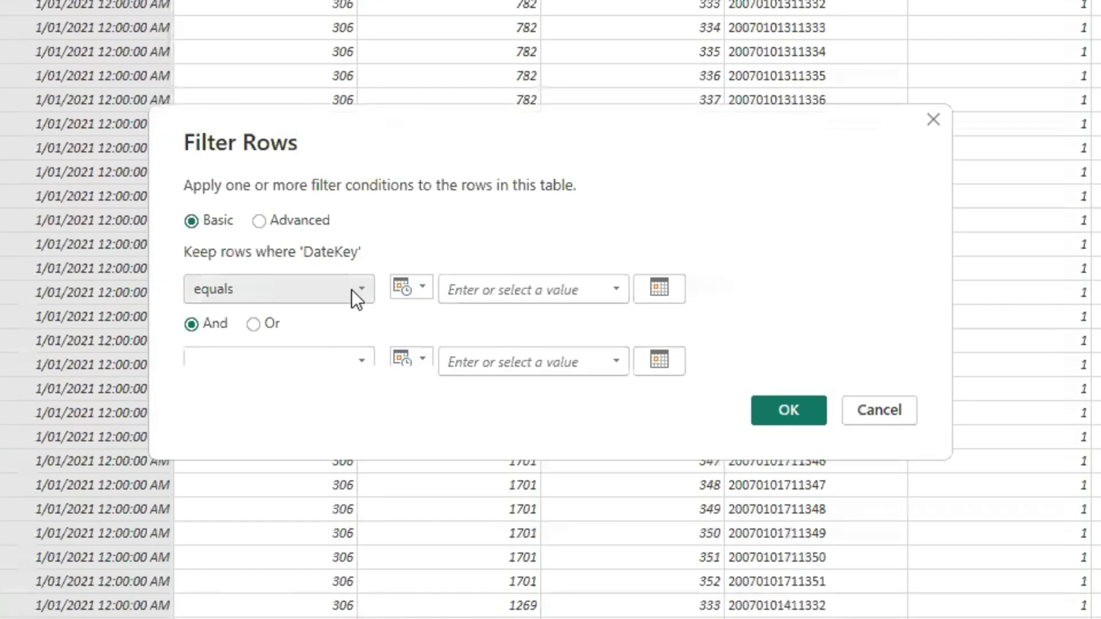
pyautogui.click(352, 290)
pyautogui.click(311, 434)
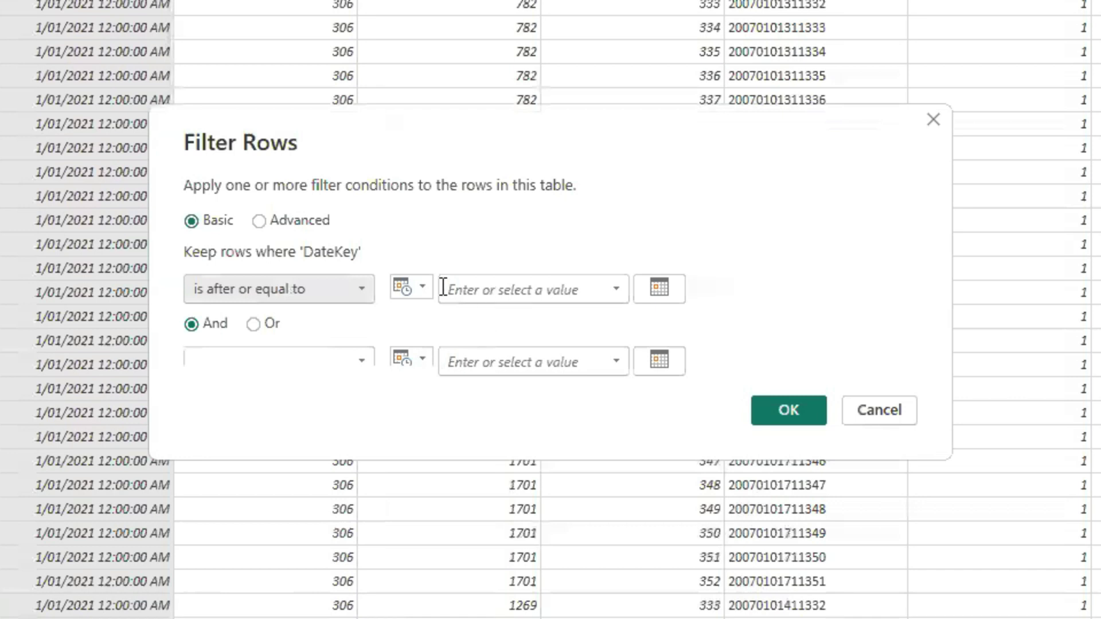
pyautogui.click(429, 287)
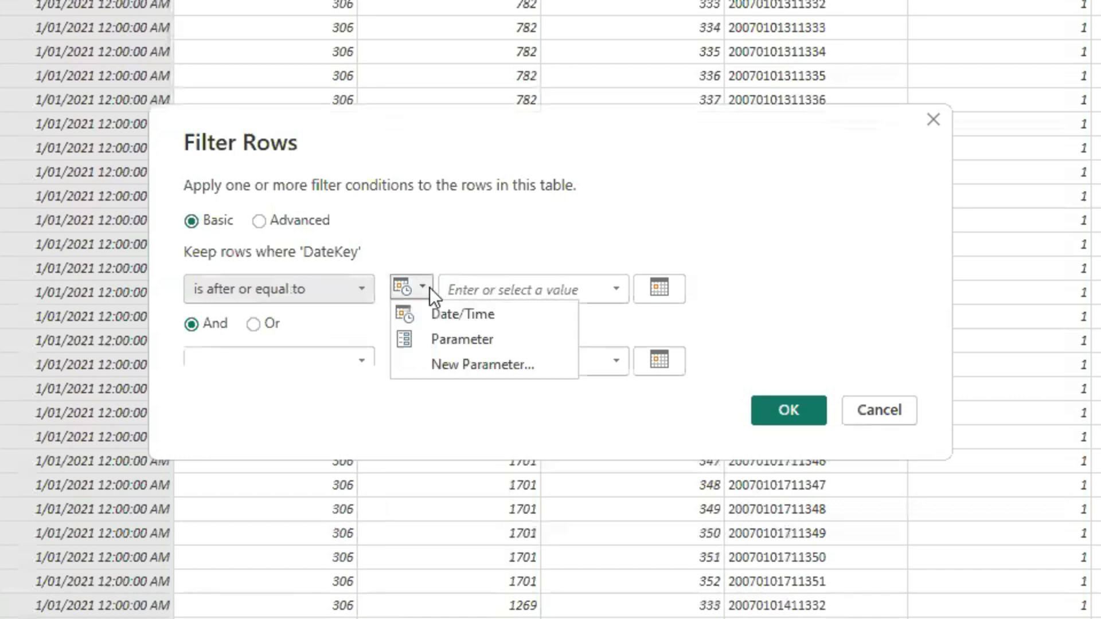
pyautogui.click(497, 337)
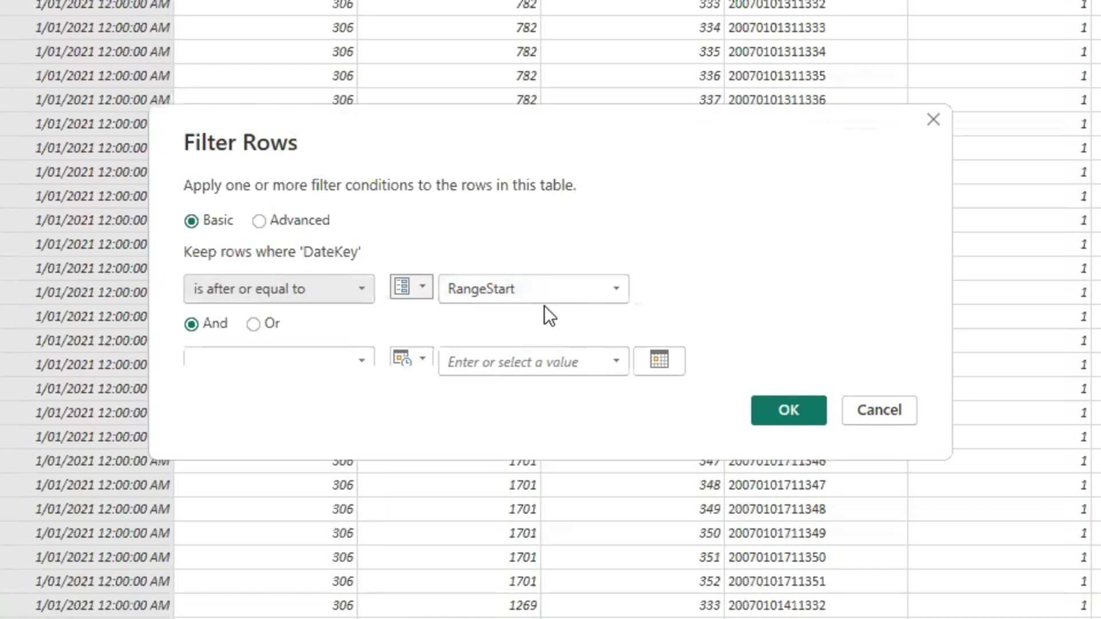
# Step: Add a second filter rule keeping DateKey before the RangeEnd parameter
pyautogui.click(362, 362)
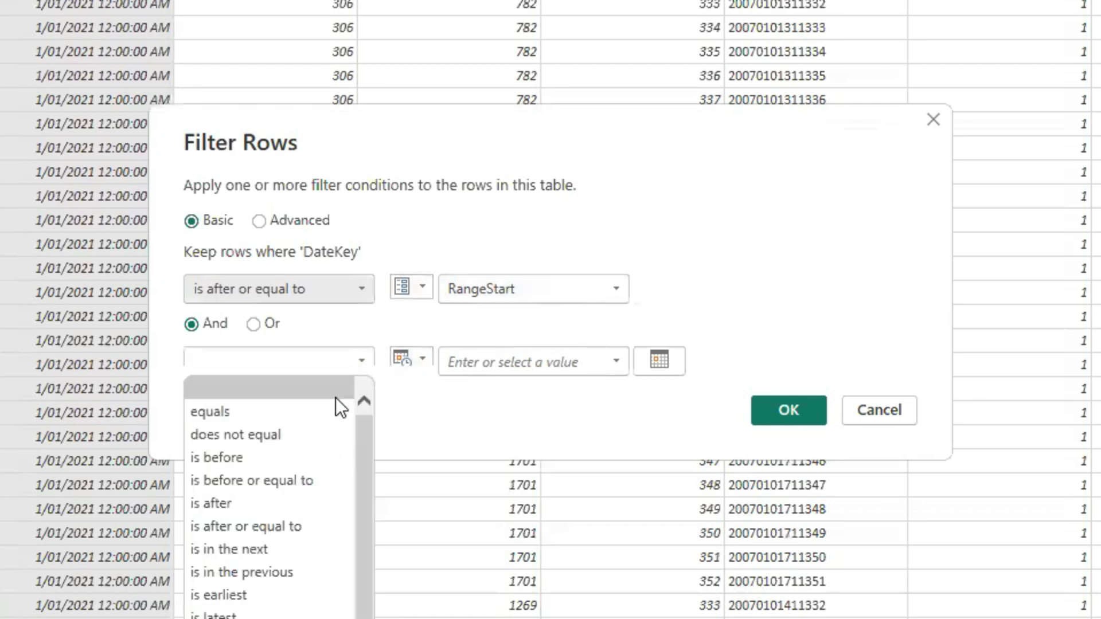
pyautogui.click(314, 456)
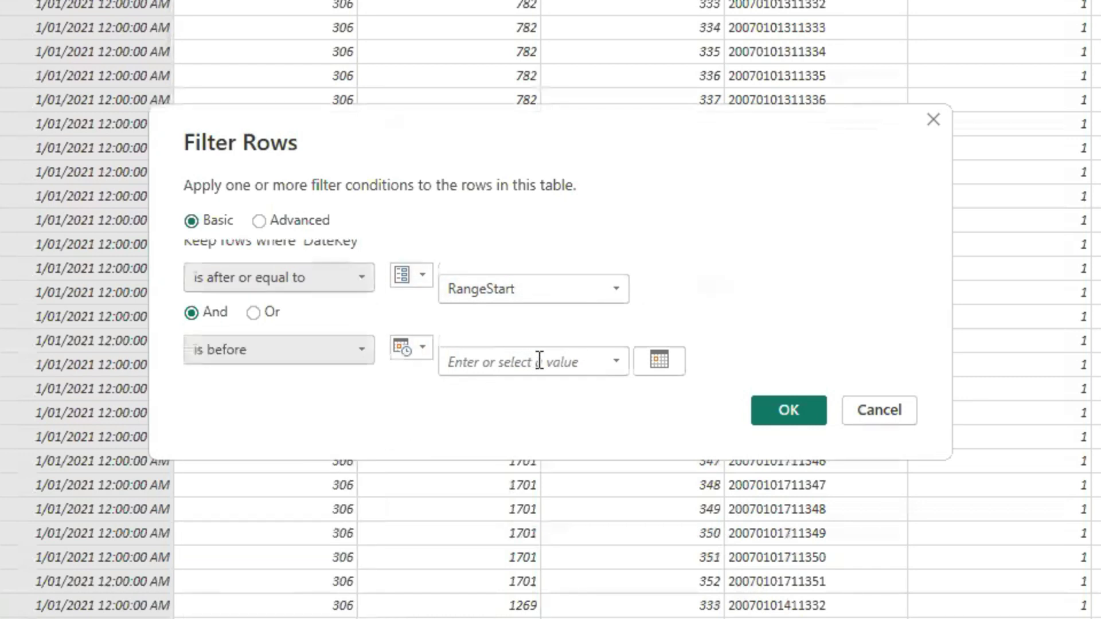
pyautogui.click(420, 348)
pyautogui.click(456, 398)
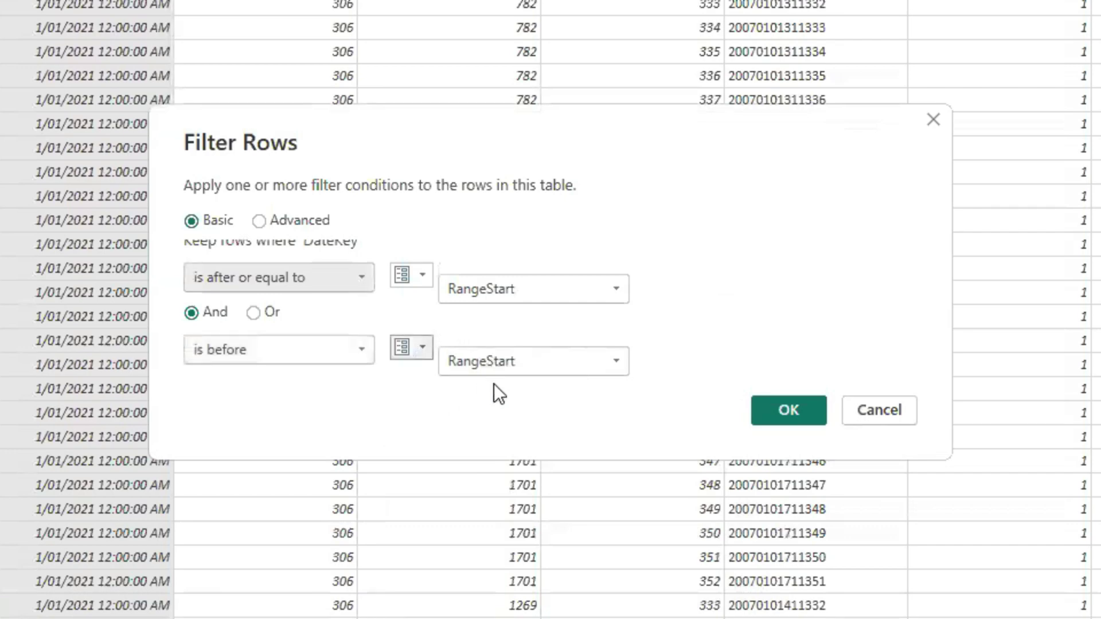
pyautogui.click(538, 363)
pyautogui.click(539, 412)
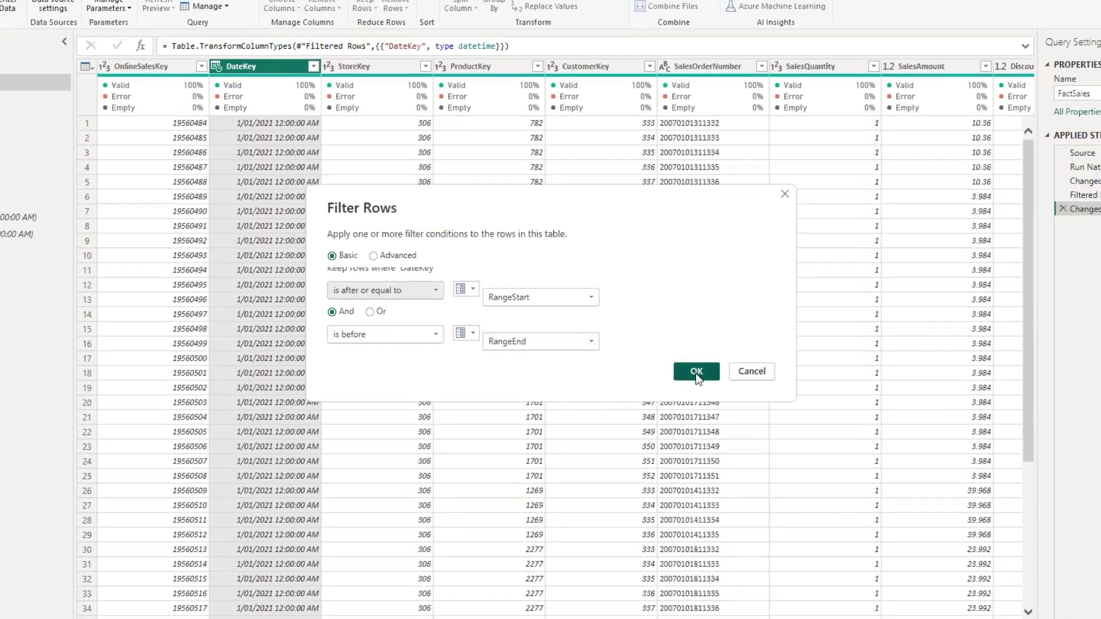
# Step: Apply the DateKey range filter, check both parameter values, and reselect FactSales
pyautogui.click(783, 412)
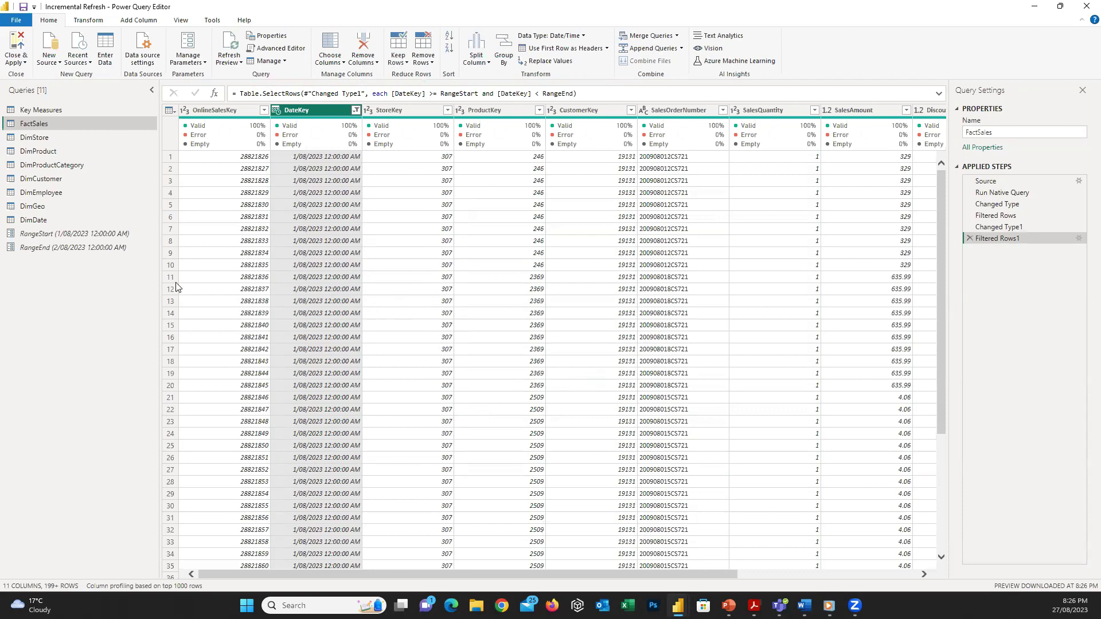
pyautogui.click(53, 233)
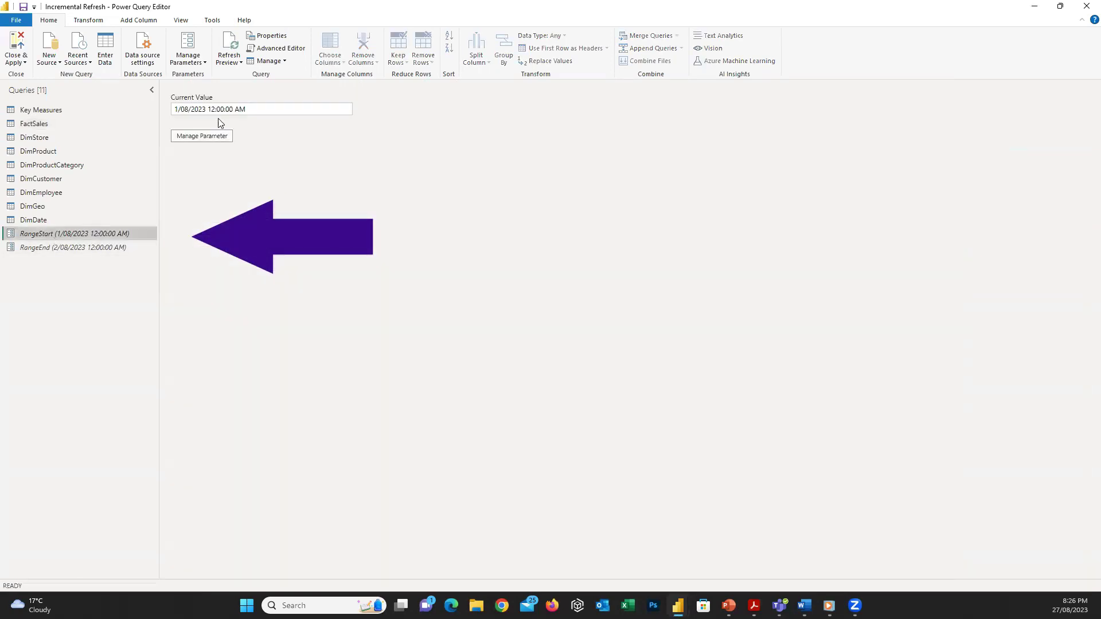
pyautogui.click(89, 248)
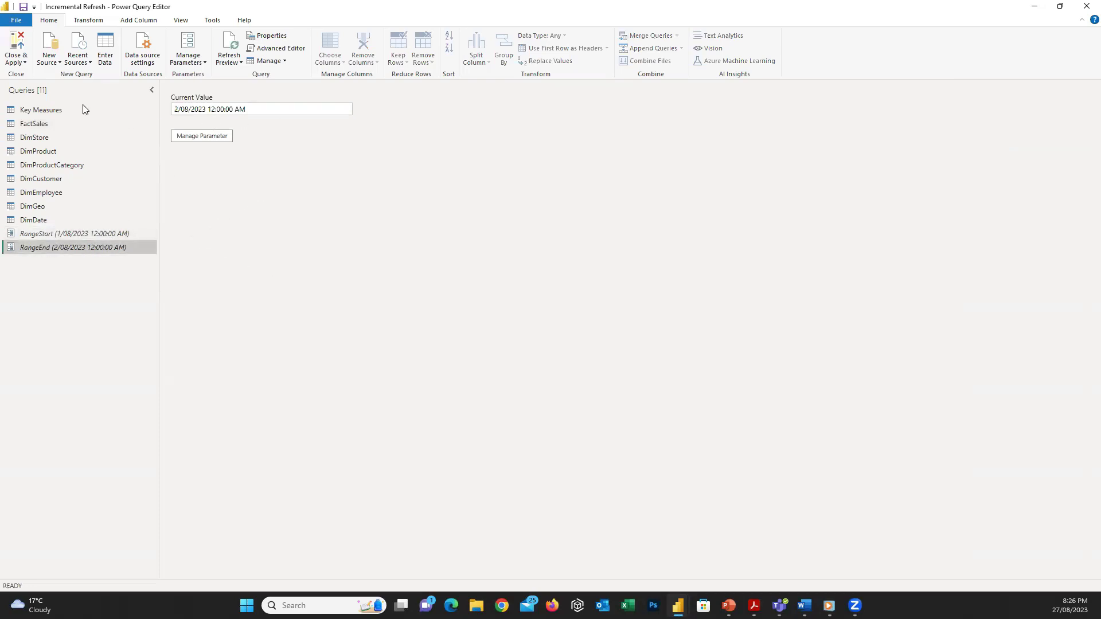
pyautogui.click(58, 124)
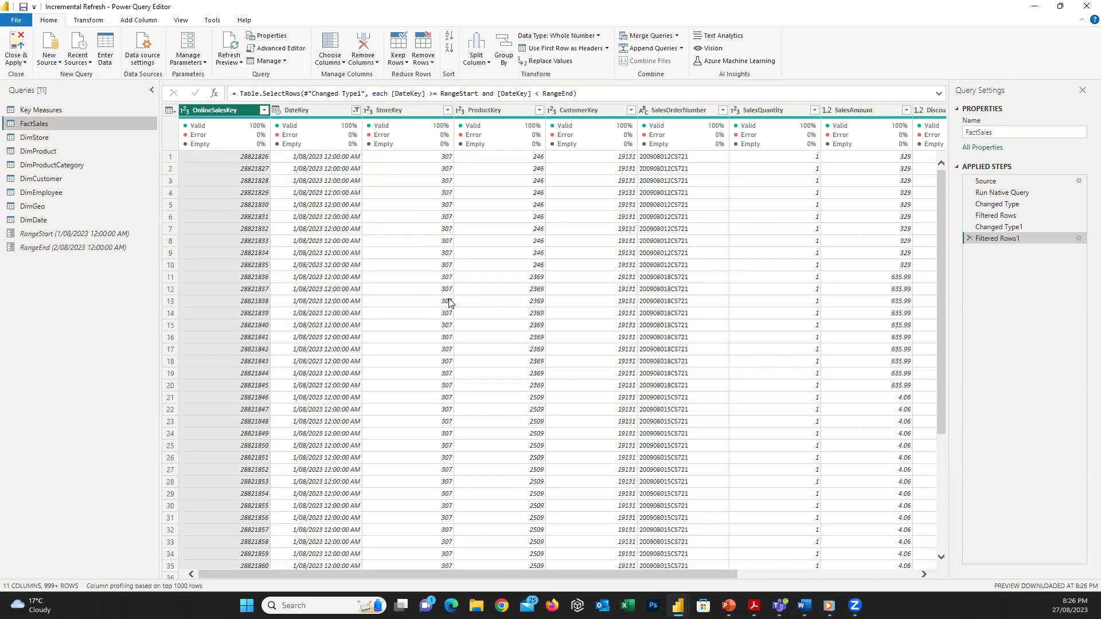
# Step: Close & Apply the query changes and bring up FactSales' table options
pyautogui.click(13, 39)
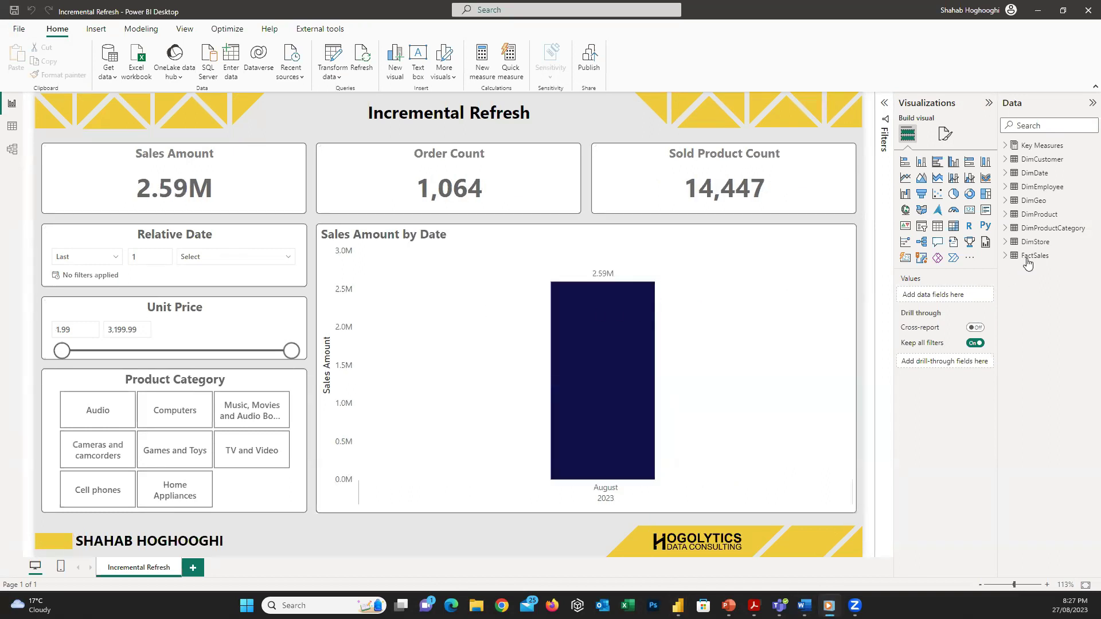
pyautogui.moveTo(1029, 242)
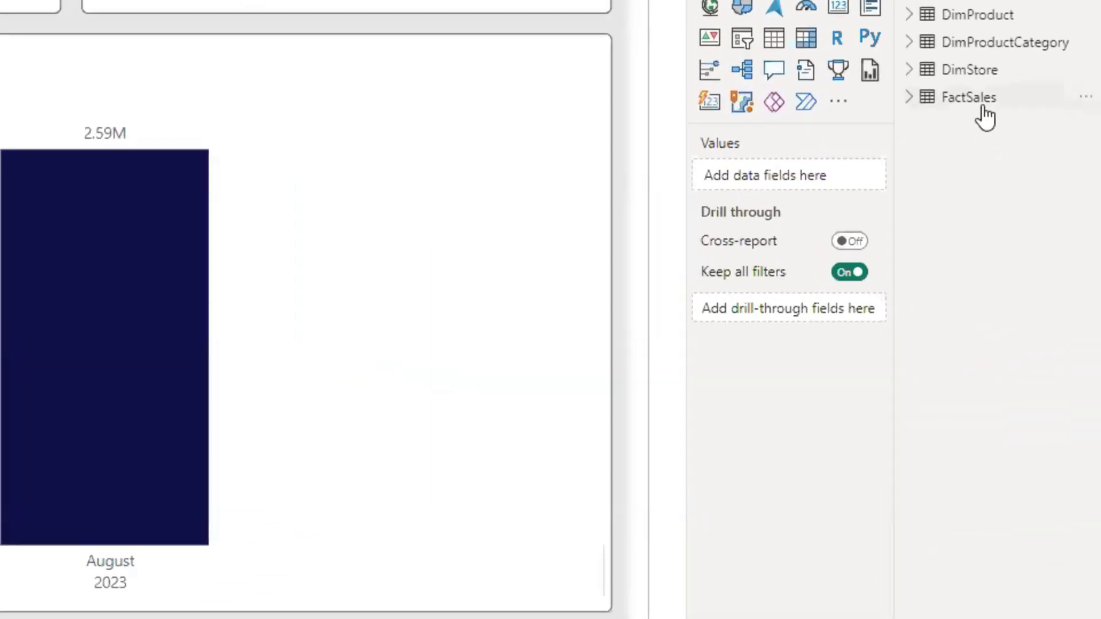
pyautogui.rightClick(984, 110)
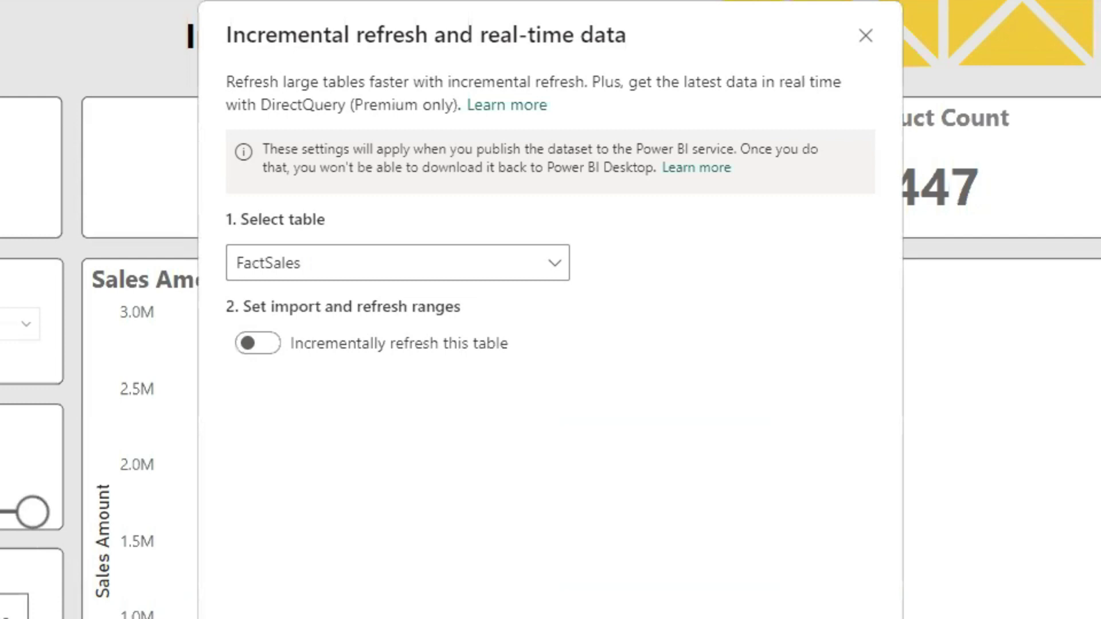
# Step: Select FactSales and switch on 'Incrementally refresh this table'
pyautogui.click(542, 266)
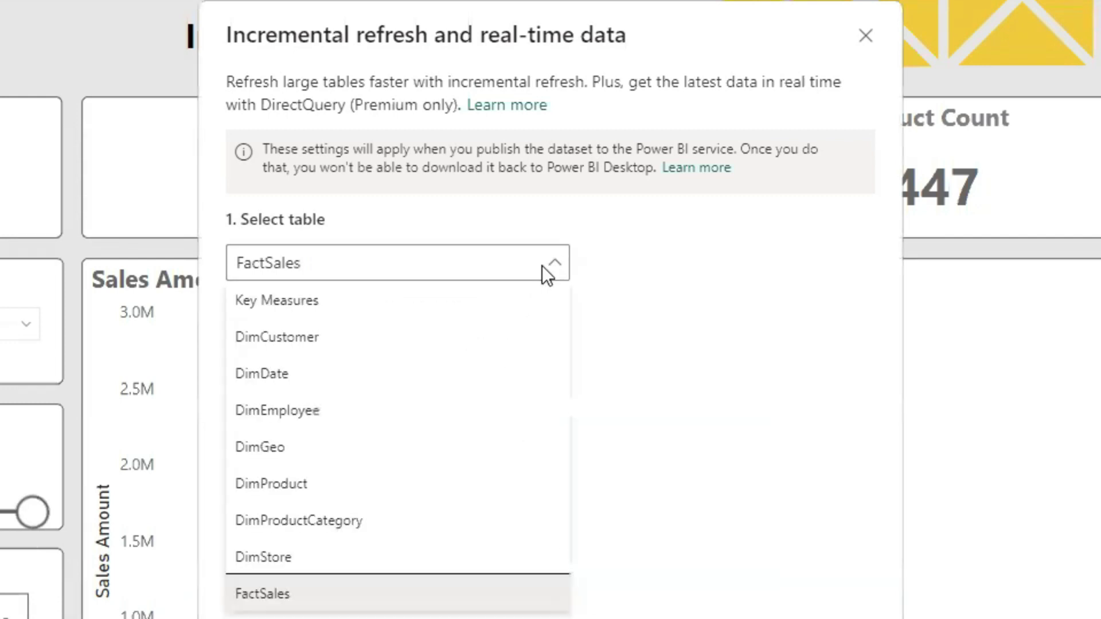
pyautogui.click(411, 597)
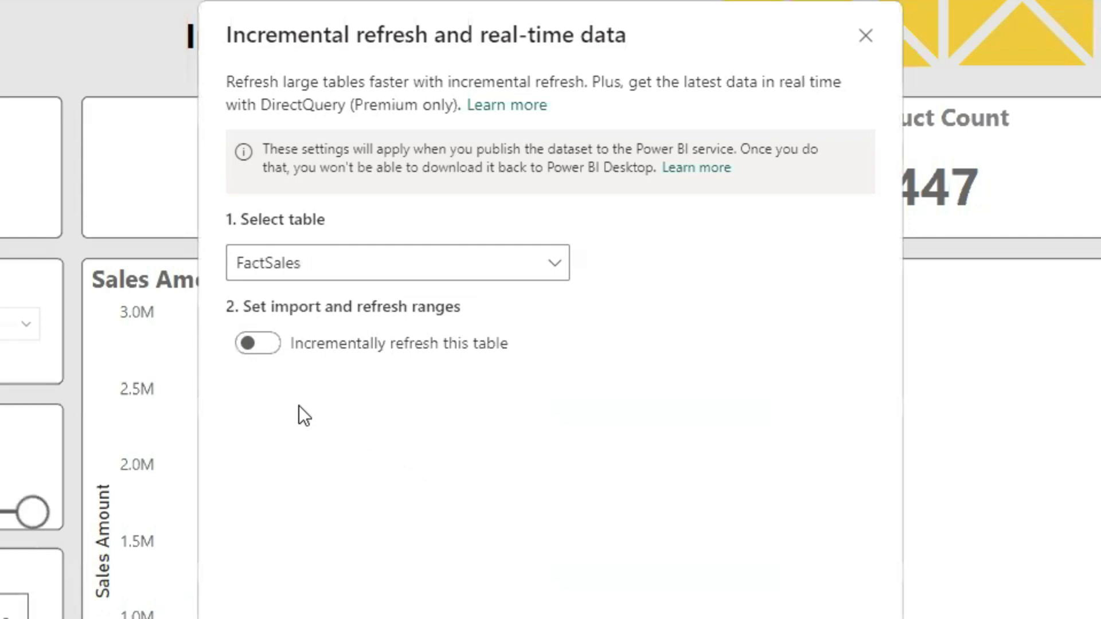
pyautogui.click(252, 347)
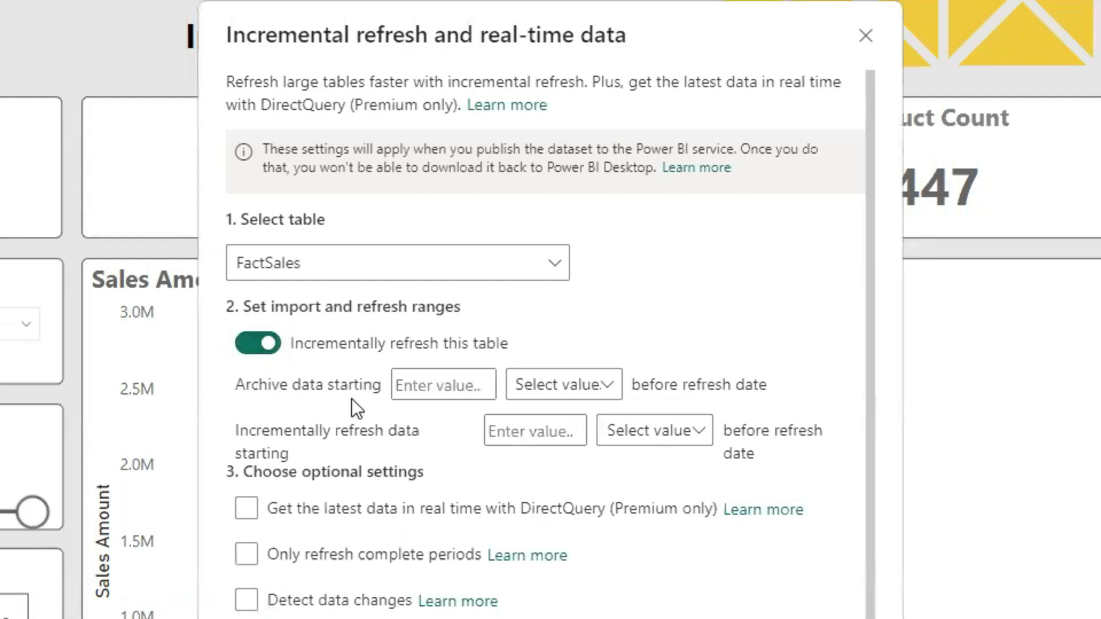
# Step: Archive data for 2 years and incrementally refresh the last 2 months
pyautogui.click(437, 386)
pyautogui.write('2')
pyautogui.click(563, 392)
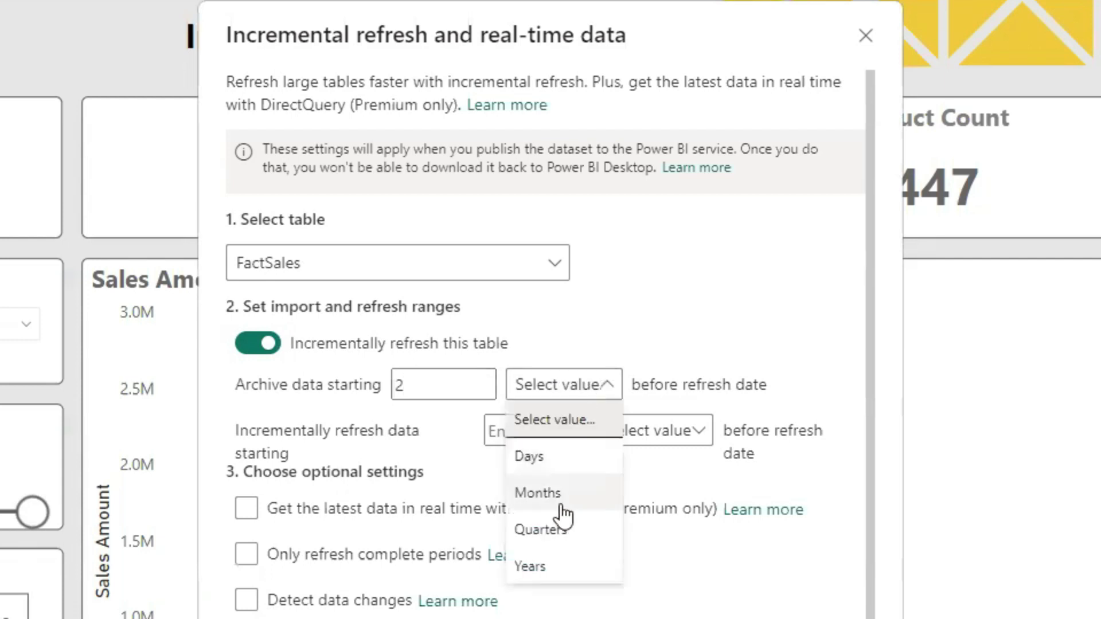
pyautogui.click(557, 566)
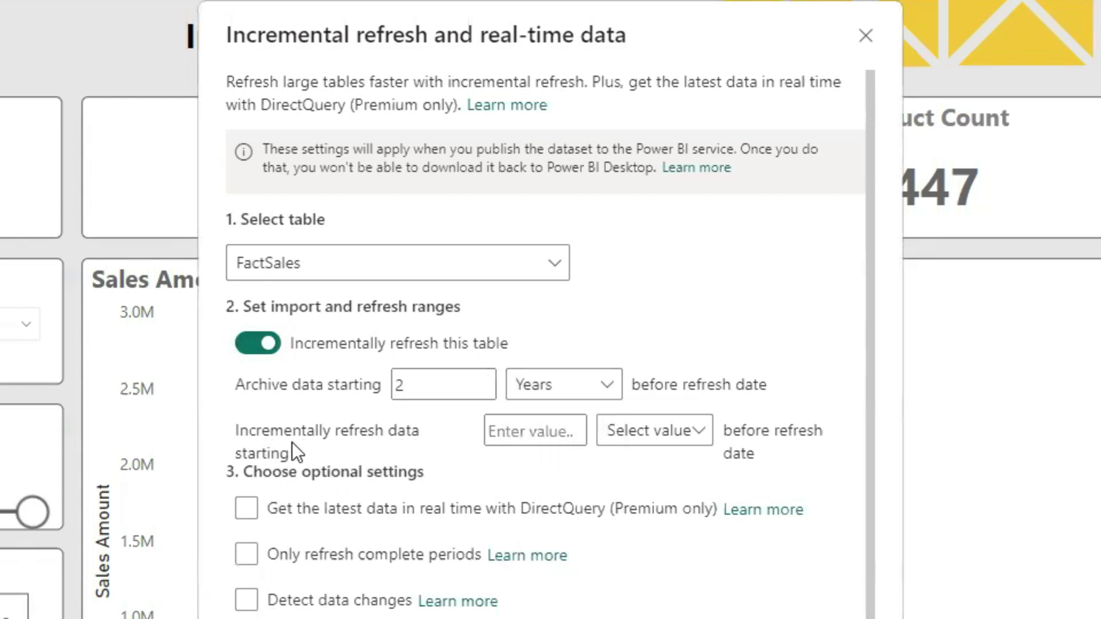
pyautogui.click(561, 426)
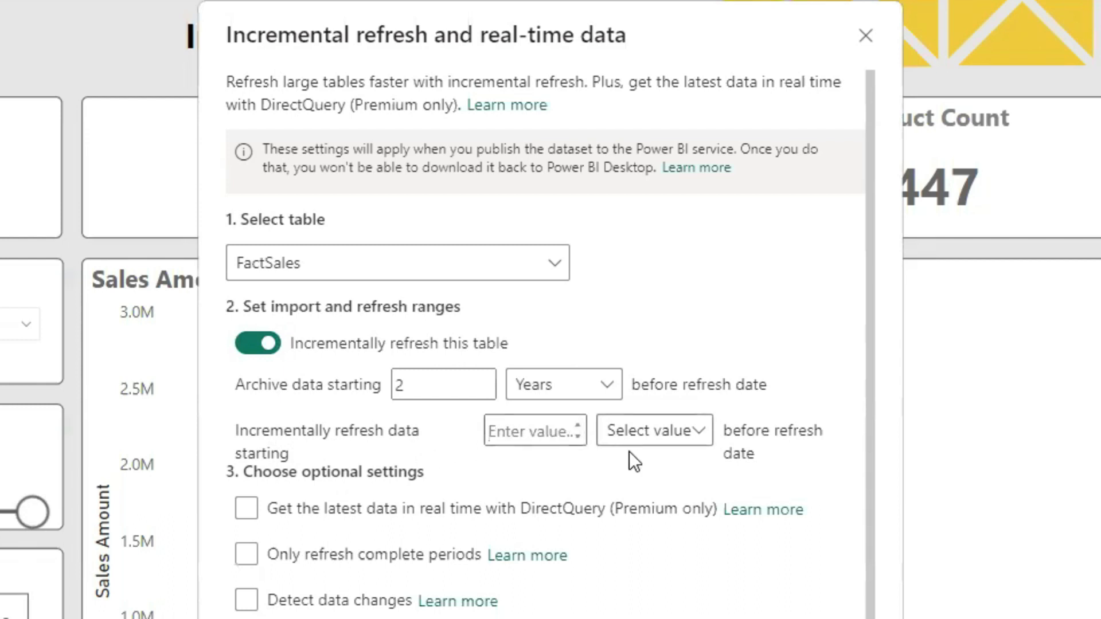
pyautogui.write('2')
pyautogui.click(661, 433)
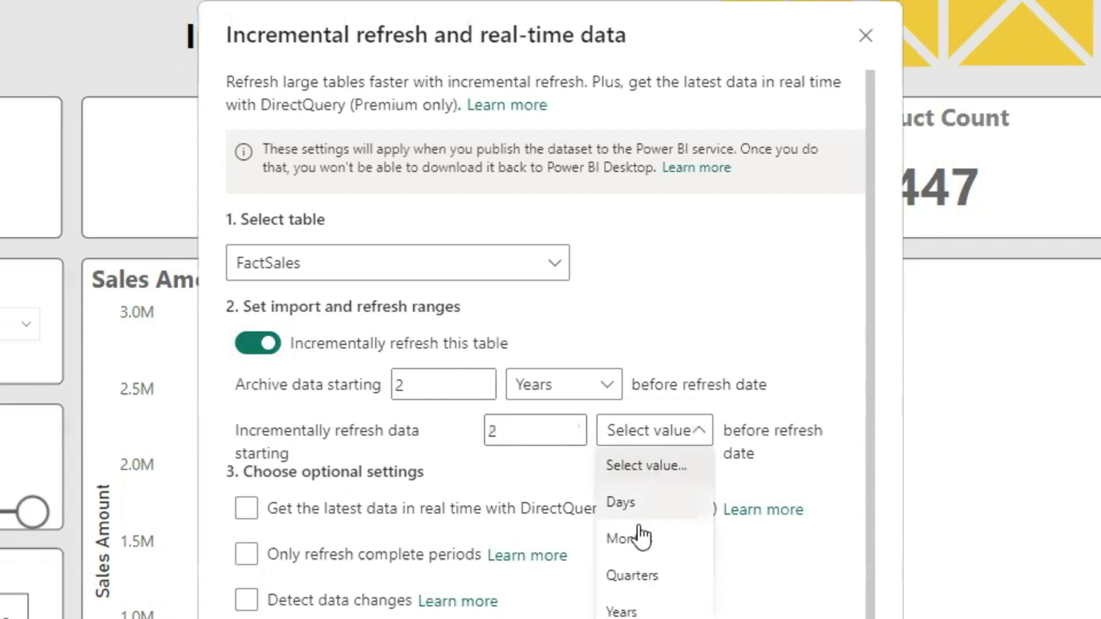
pyautogui.click(640, 538)
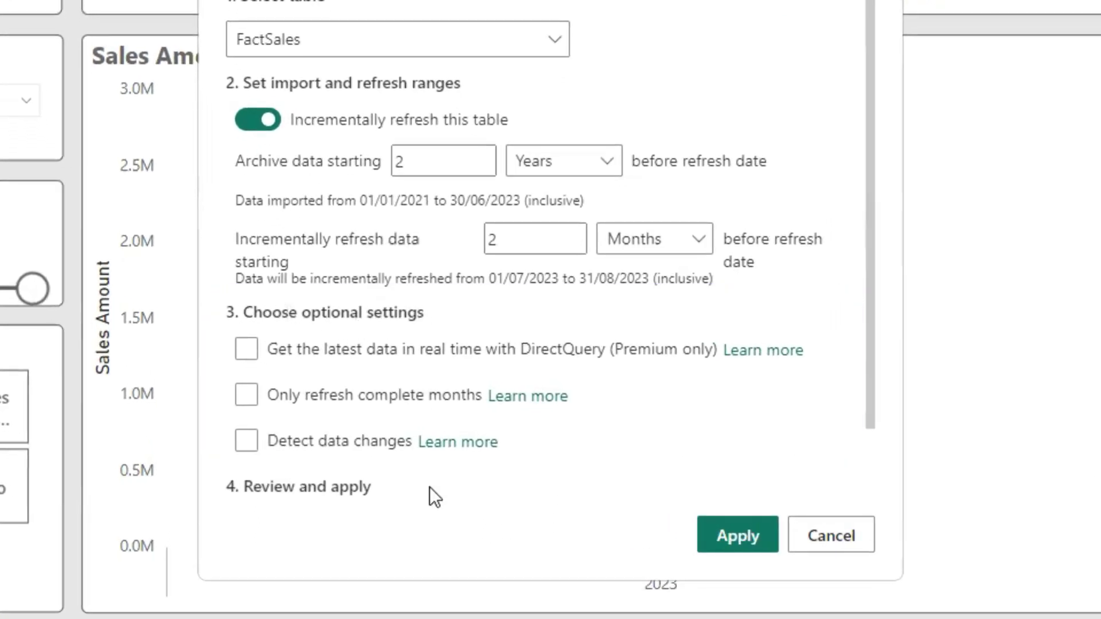
# Step: Try the complete-months and detect-data-changes options, leave both off, and scroll to Review
pyautogui.click(247, 350)
pyautogui.click(252, 401)
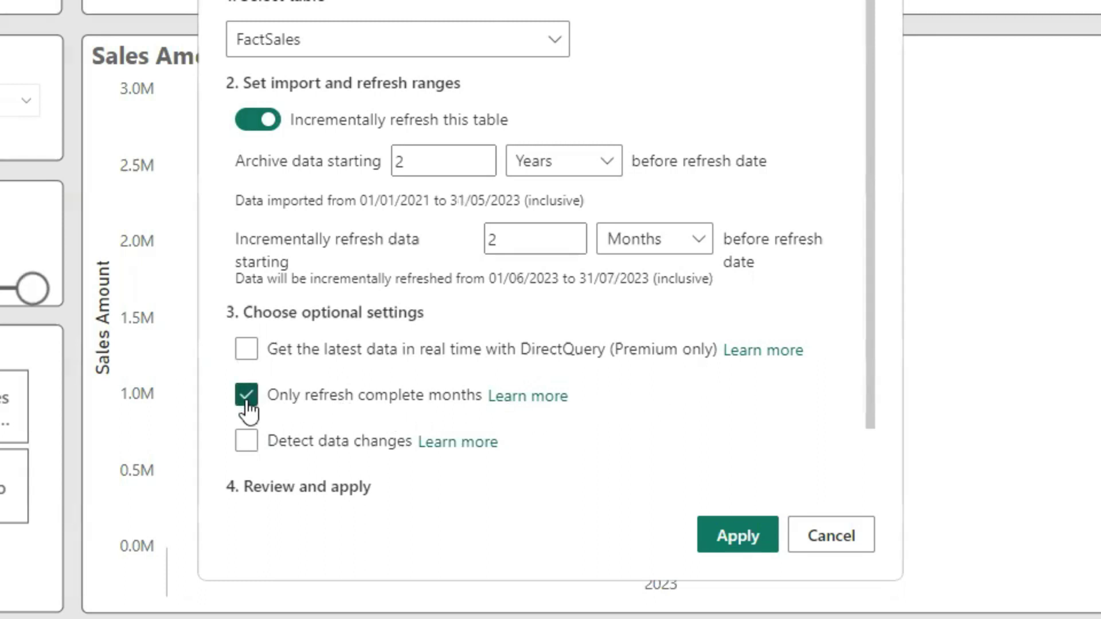
pyautogui.click(248, 401)
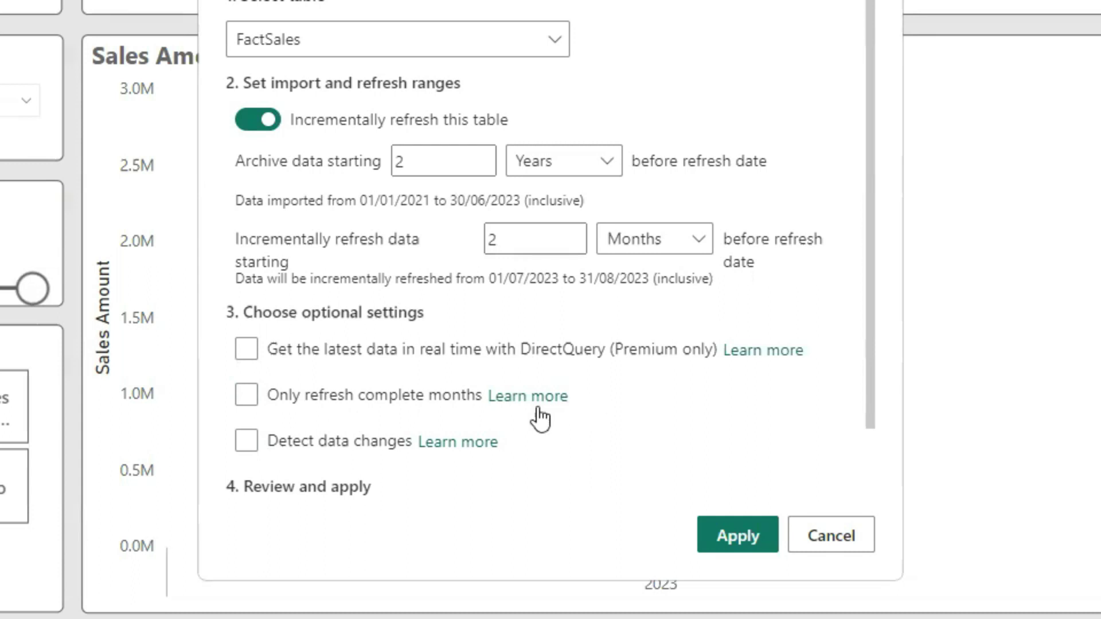
pyautogui.click(248, 443)
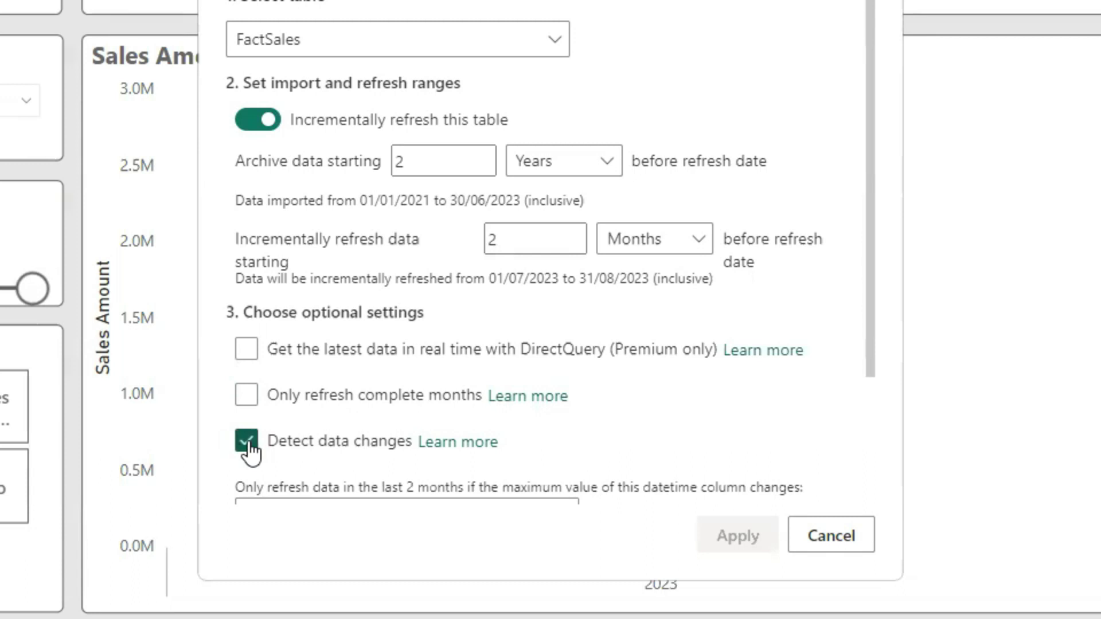
pyautogui.click(248, 445)
pyautogui.scroll(-2, 530, 410)
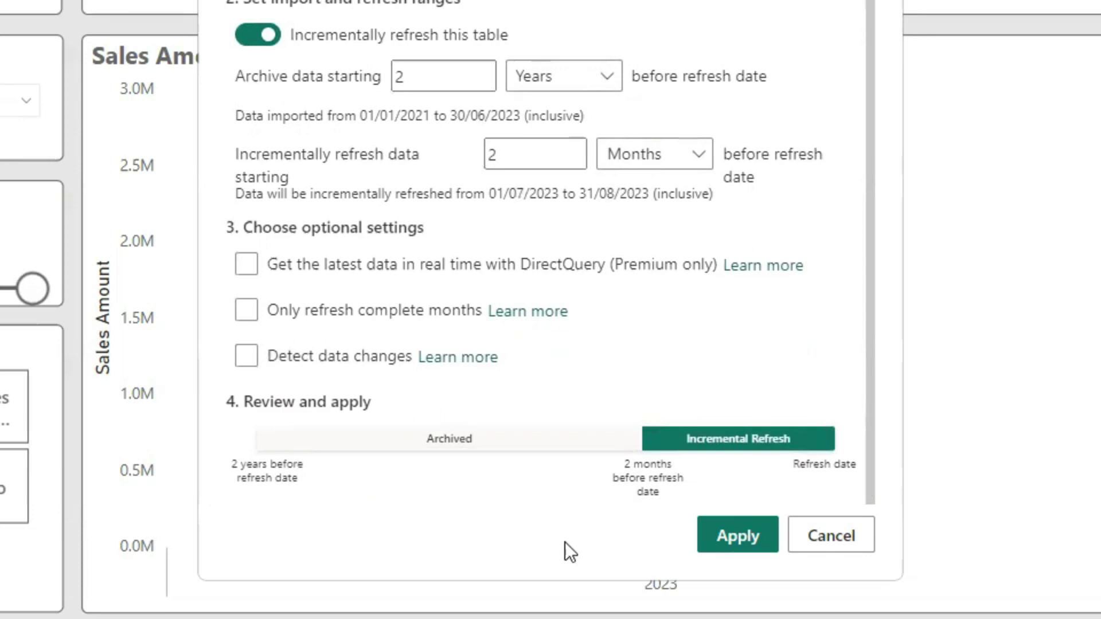
pyautogui.click(740, 544)
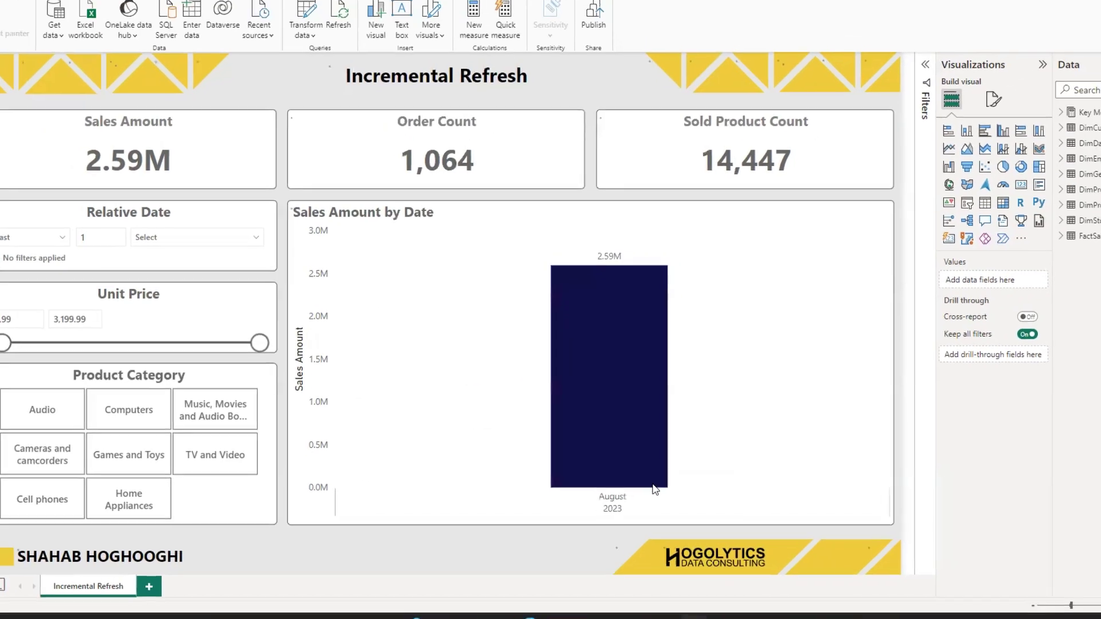